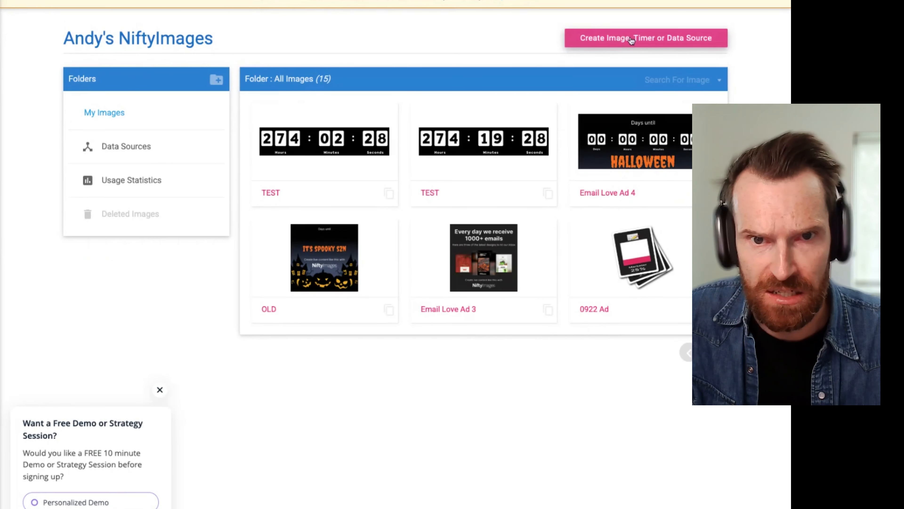
# Step: Create a new countdown timer image from the first existing style and save it under the name TEST 2
pyautogui.click(651, 39)
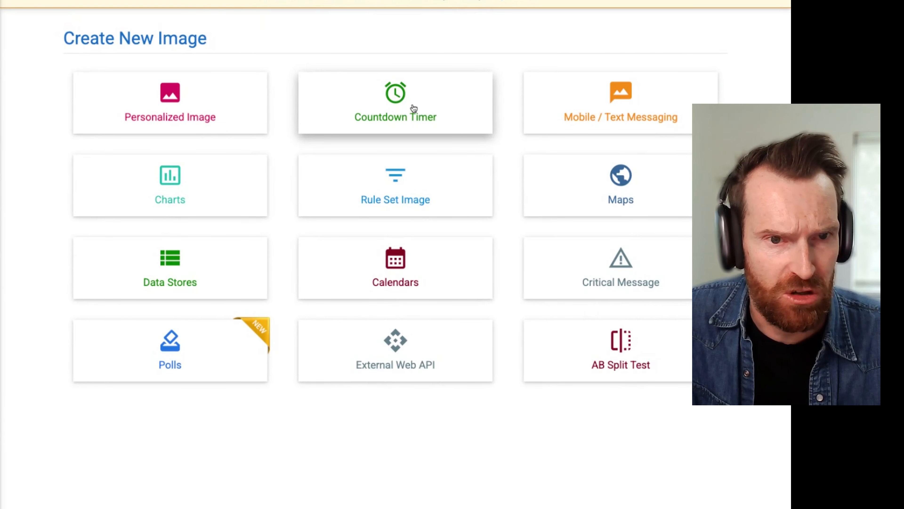
pyautogui.click(440, 102)
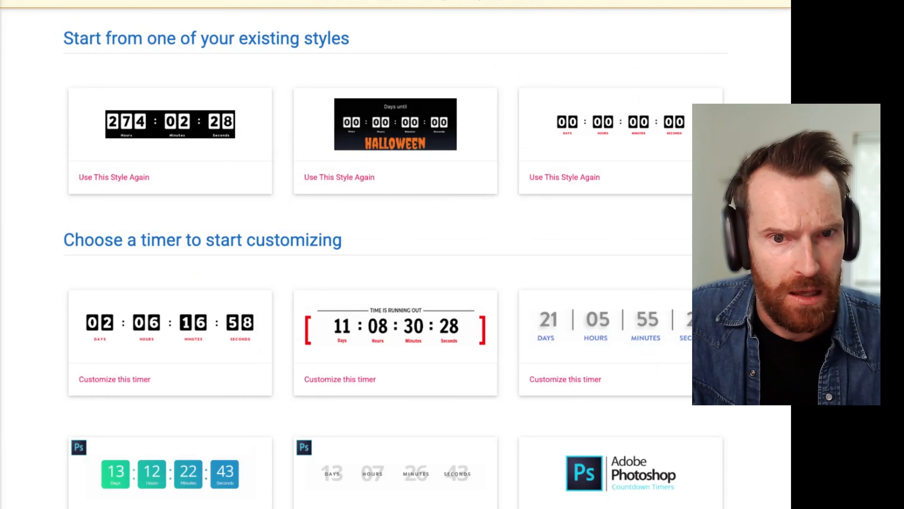
pyautogui.click(208, 166)
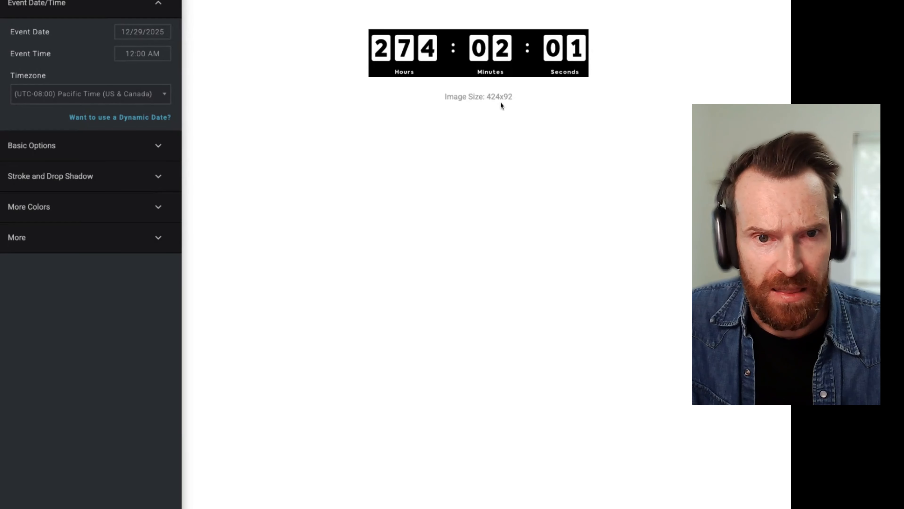
pyautogui.moveTo(515, 99); pyautogui.dragTo(486, 97)
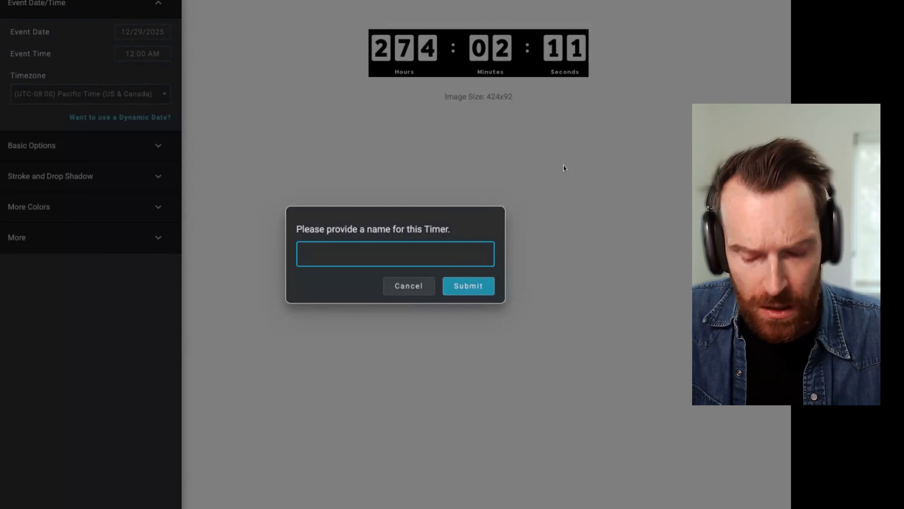
pyautogui.write('TEST 2')
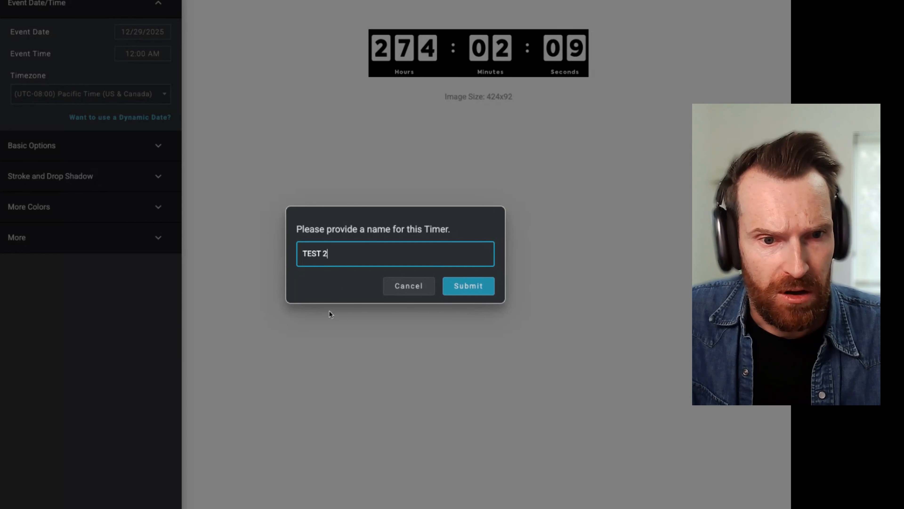
pyautogui.click(478, 287)
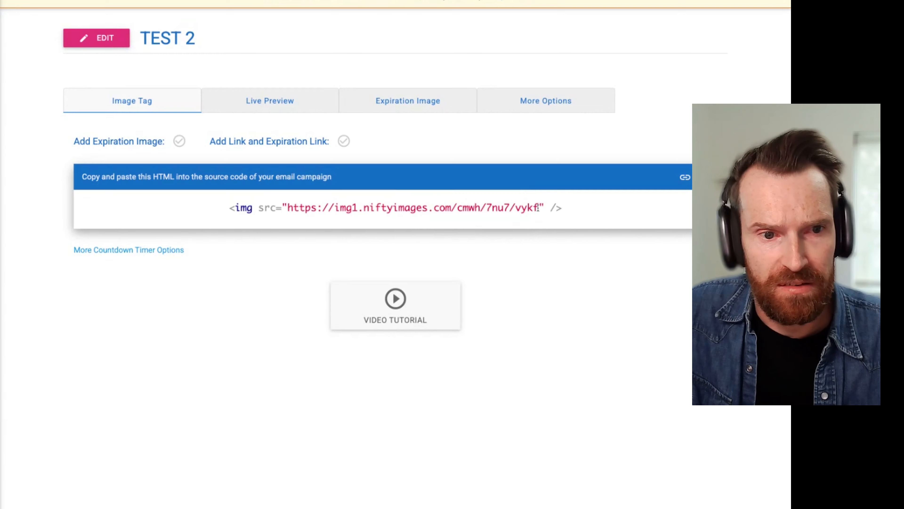
# Step: Copy the image URL from the TEST 2 timer's HTML tag for a new browser tab, and open the timer's live preview
pyautogui.moveTo(538, 207); pyautogui.dragTo(292, 216)
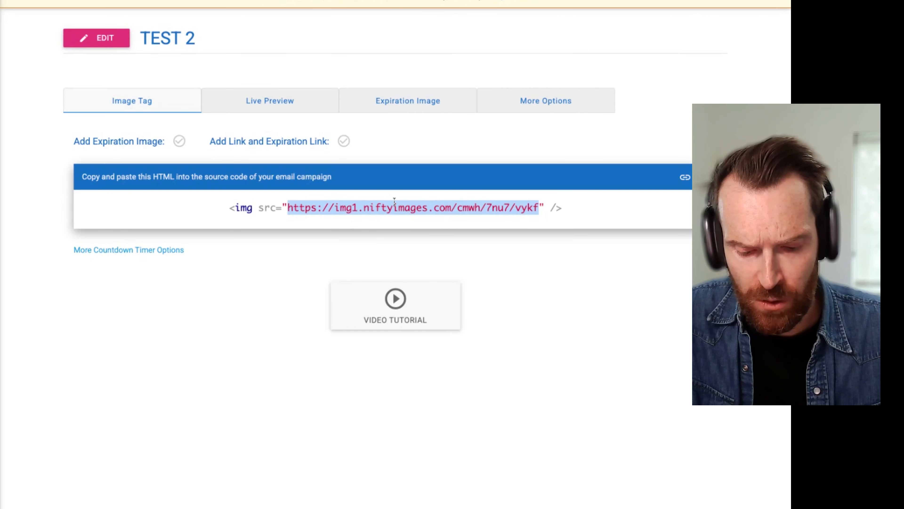
pyautogui.press('super+t')
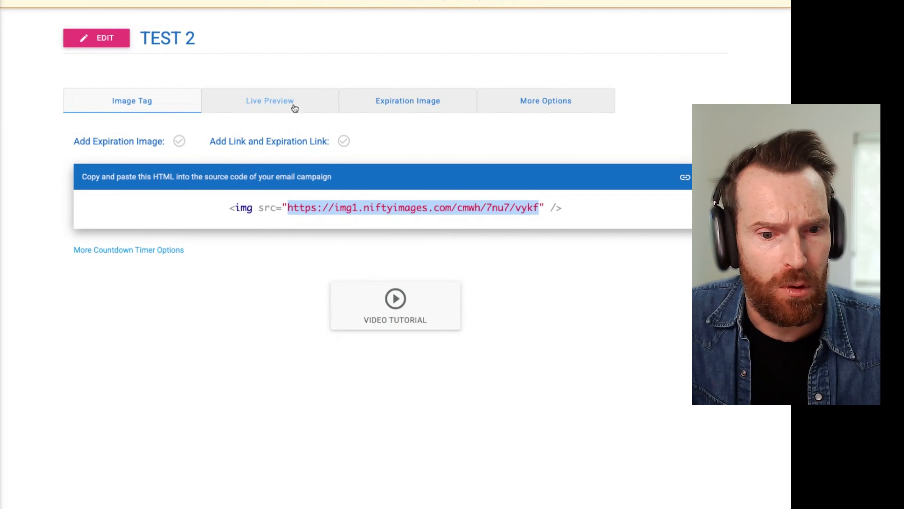
pyautogui.press('super+Tab')
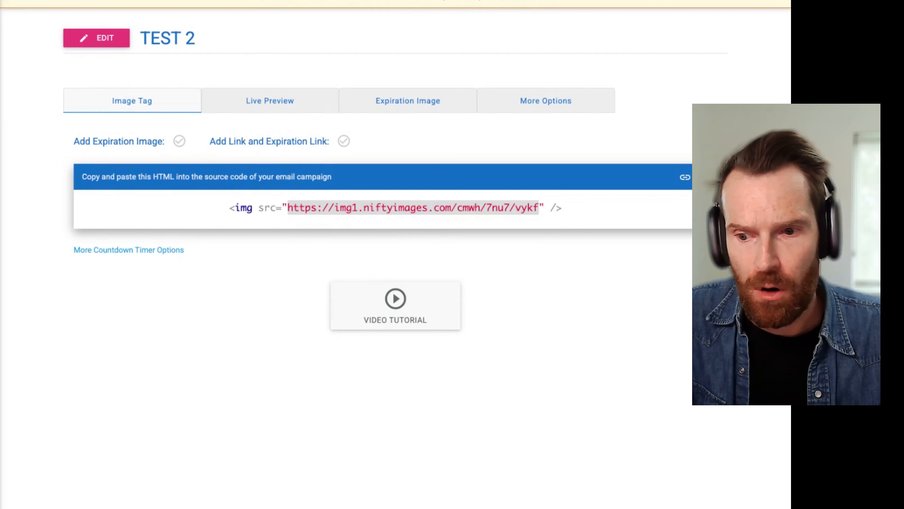
pyautogui.click(271, 102)
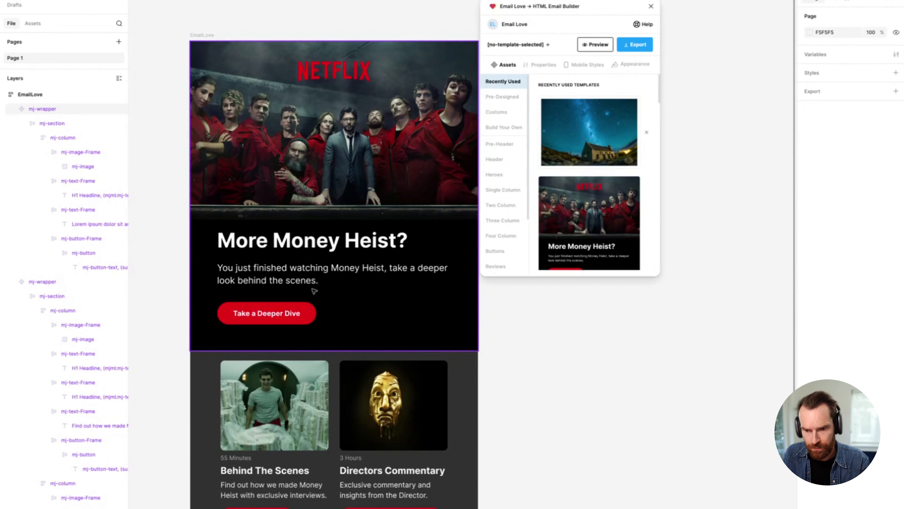
# Step: In Figma, add the second night-sky picture component from the Email Love plugin's Images category to the EmailLove frame
pyautogui.click(198, 35)
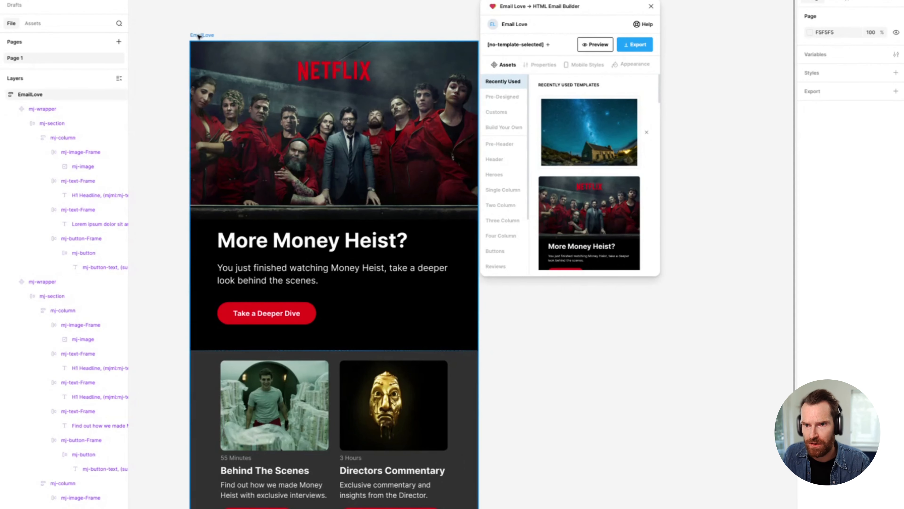
pyautogui.scroll(-2, 200, 28)
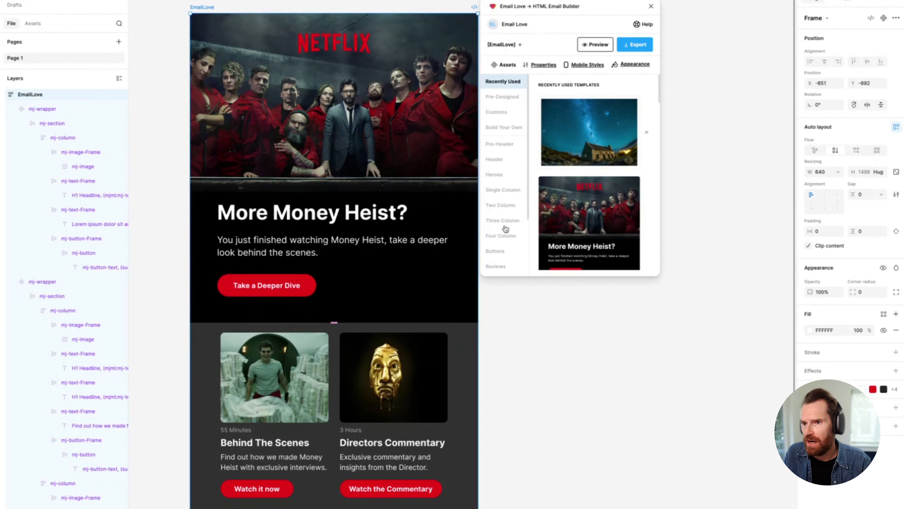
pyautogui.scroll(-4, 502, 199)
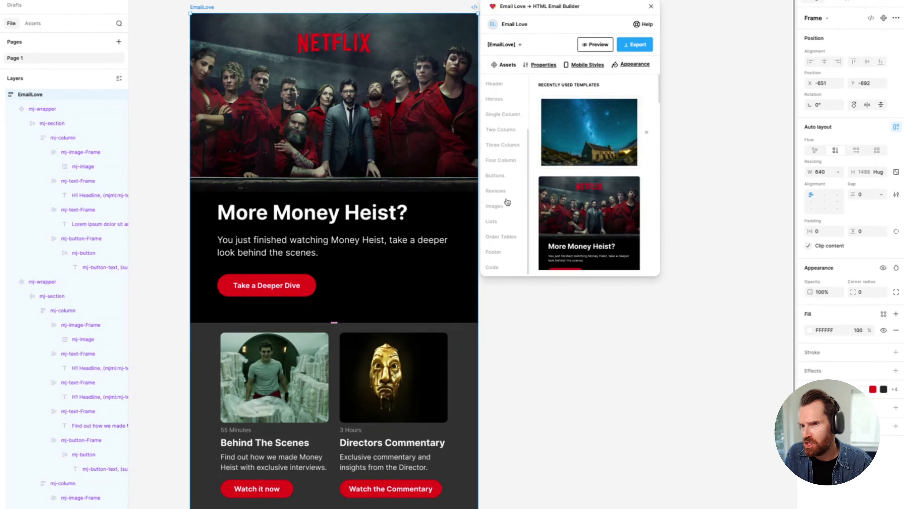
pyautogui.click(495, 206)
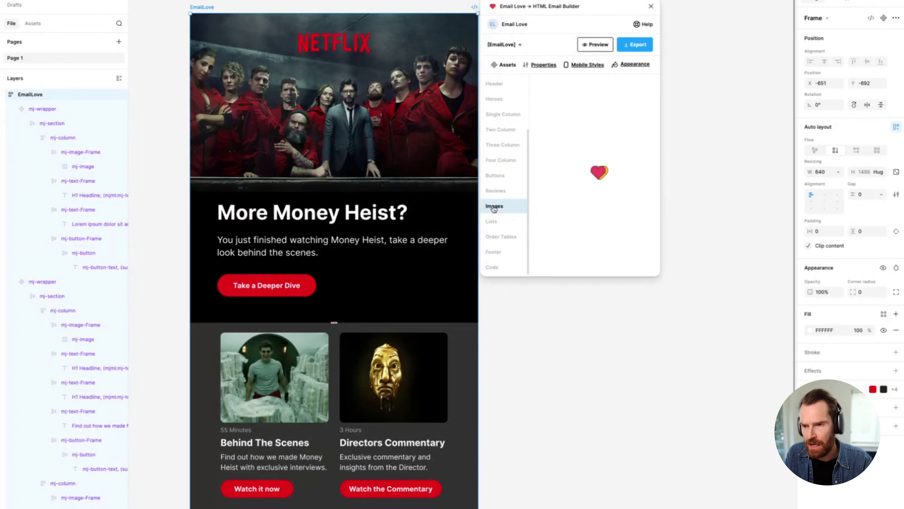
pyautogui.scroll(-2, 592, 164)
pyautogui.scroll(-1, 592, 165)
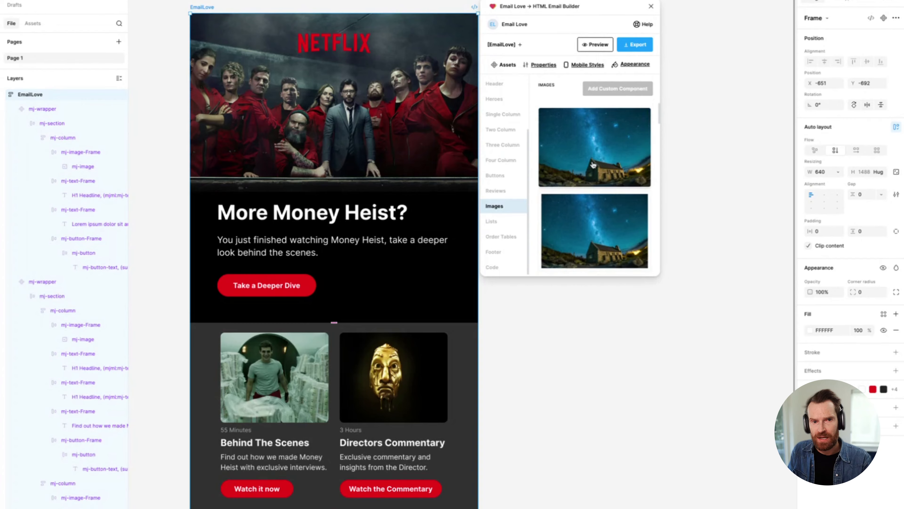
pyautogui.scroll(-1, 591, 212)
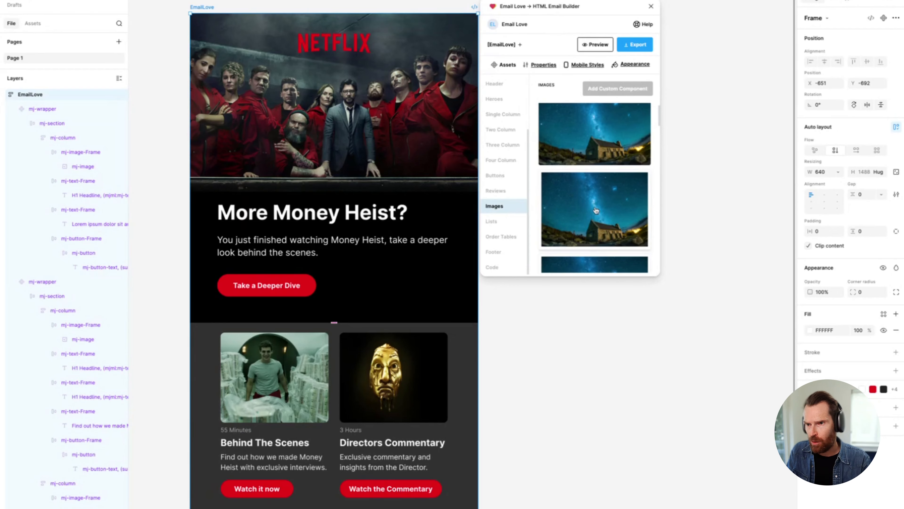
pyautogui.click(545, 177)
# Step: Replace the fill of the night-sky image below the email's footer with vykf.gif uploaded from the Desktop
pyautogui.scroll(-8, 277, 289)
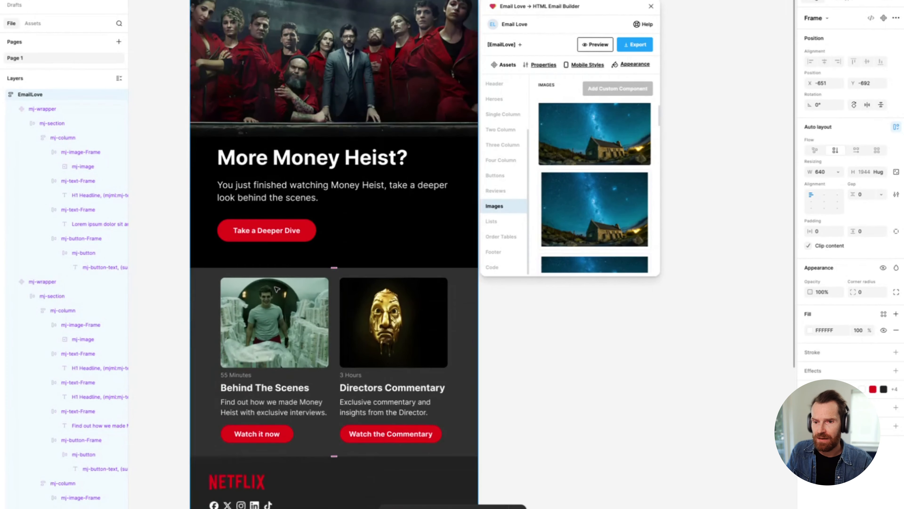
pyautogui.scroll(-5, 276, 287)
pyautogui.doubleClick(275, 287)
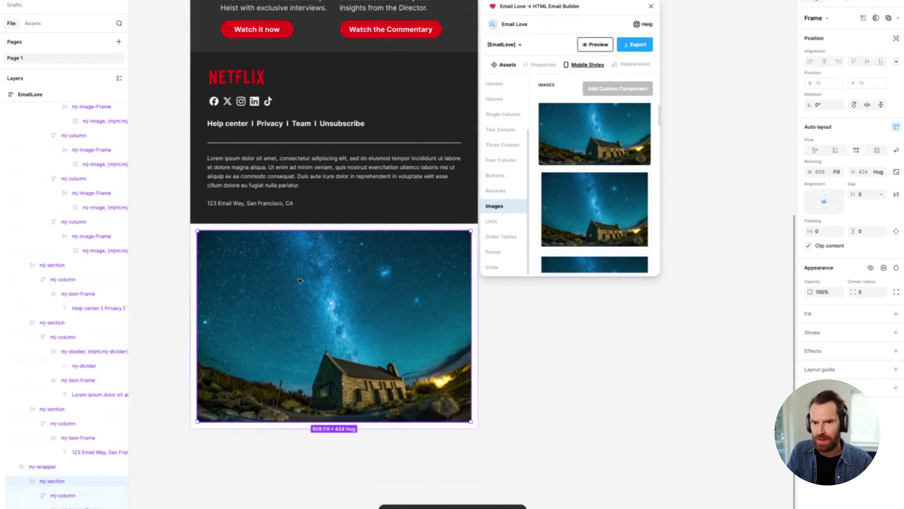
pyautogui.click(44, 467)
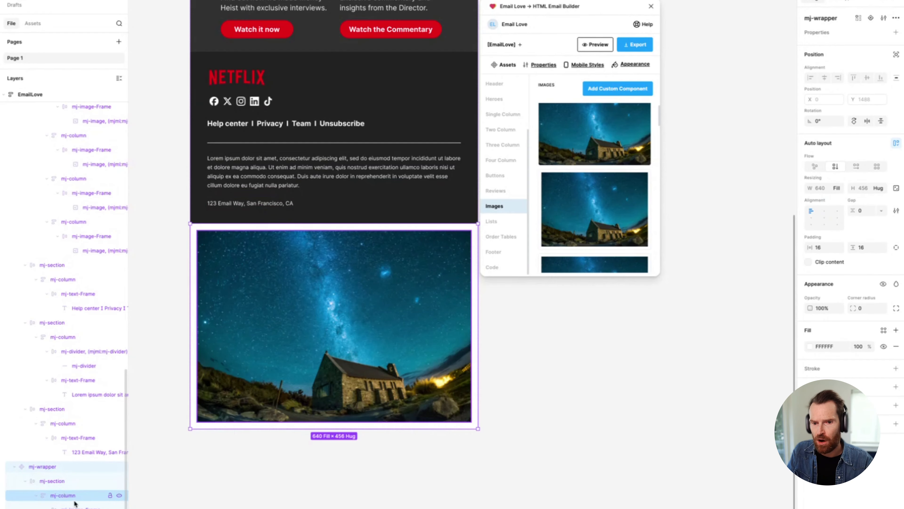
pyautogui.click(96, 508)
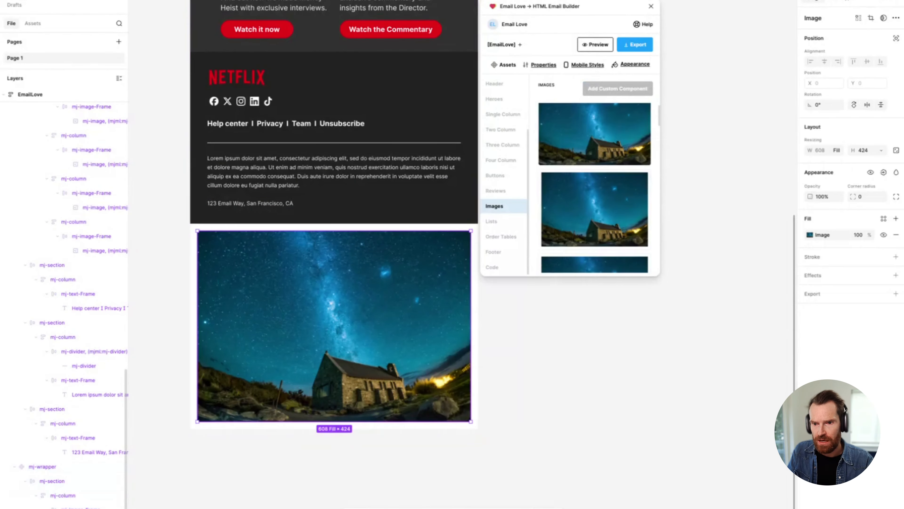
pyautogui.click(810, 234)
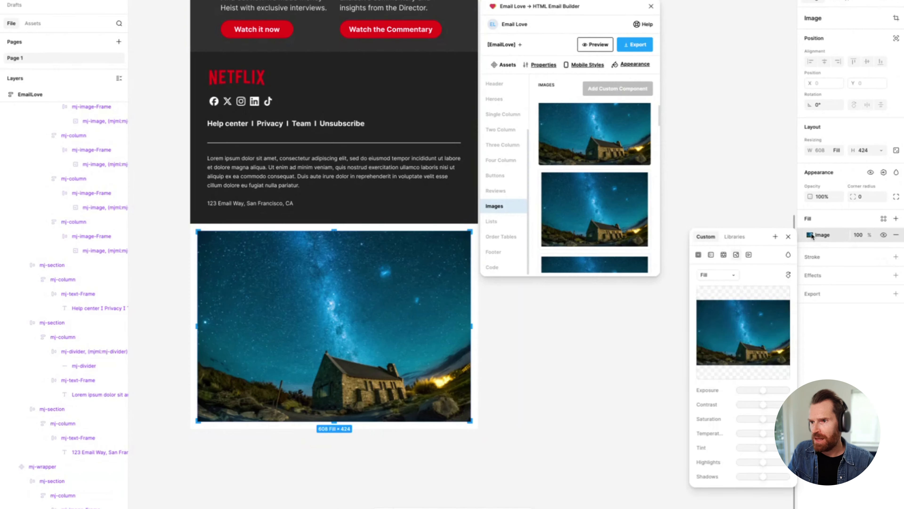
pyautogui.click(726, 325)
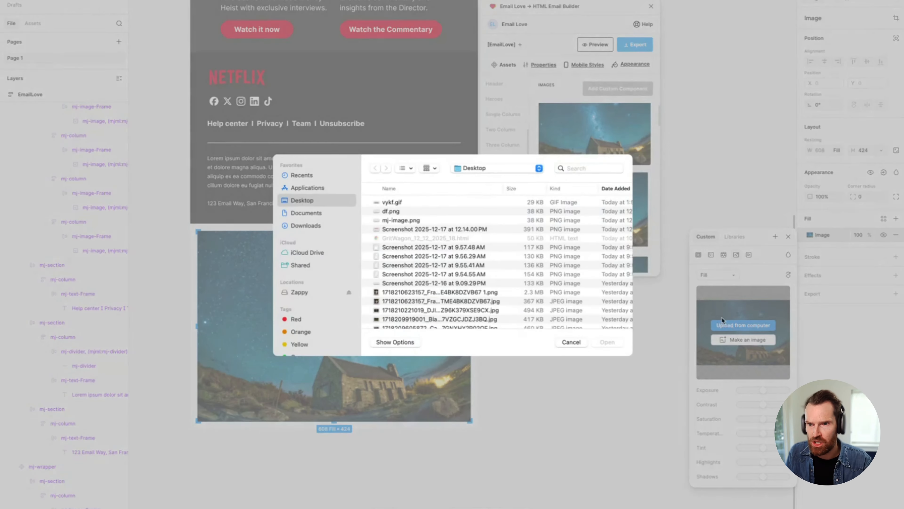
pyautogui.doubleClick(393, 203)
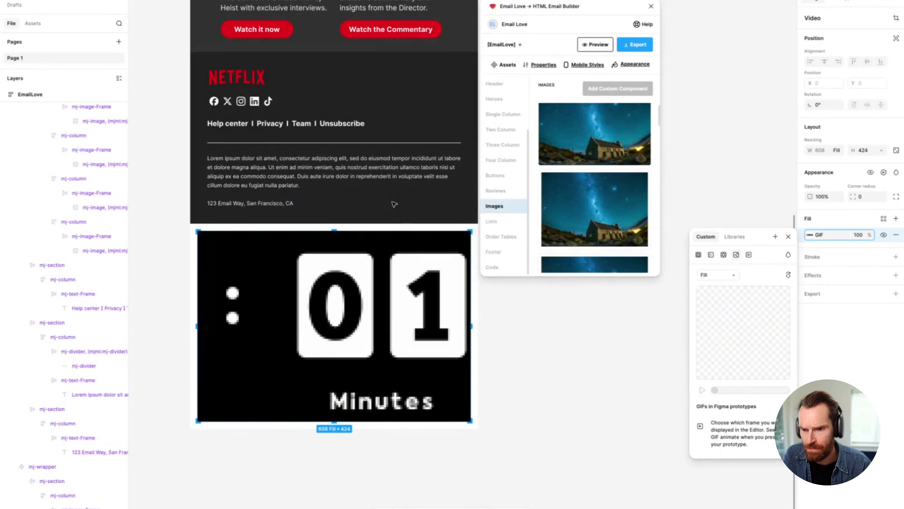
# Step: Set the timer GIF's scaling to Fit and reduce the image's height to about 132
pyautogui.click(718, 275)
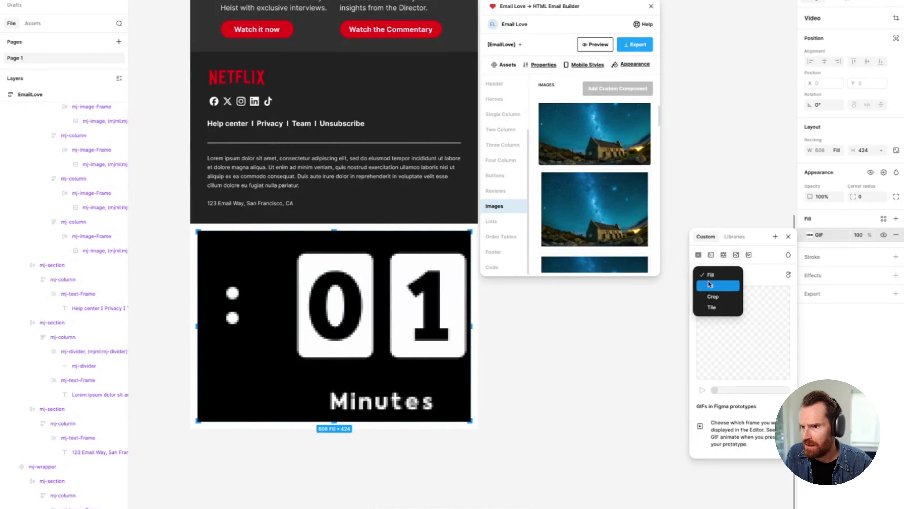
pyautogui.click(718, 286)
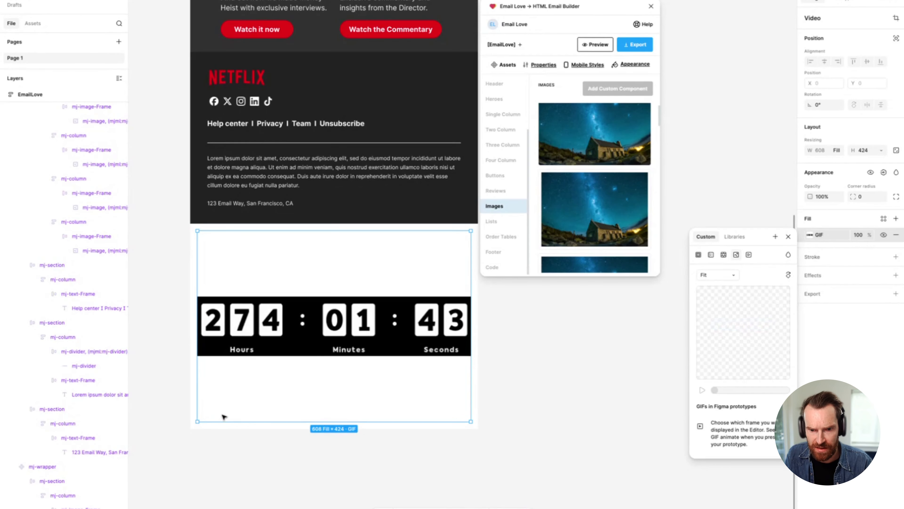
pyautogui.moveTo(289, 423); pyautogui.dragTo(290, 355)
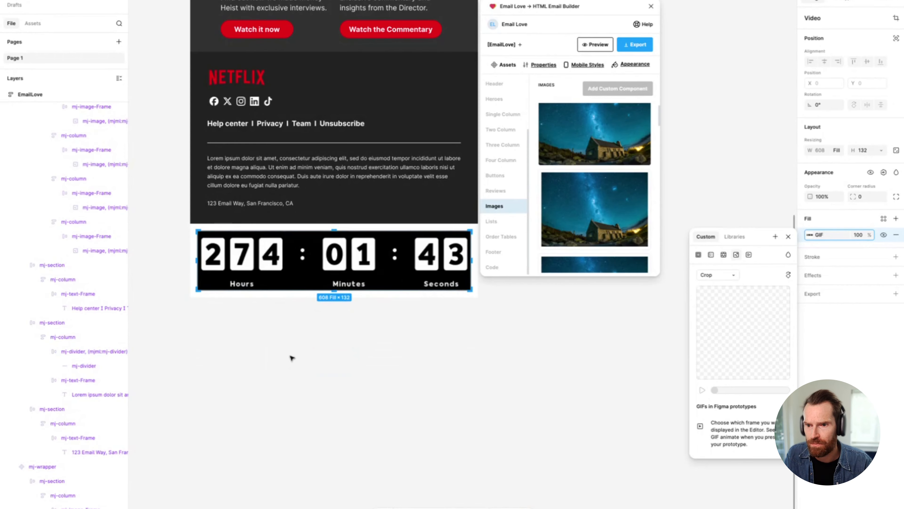
# Step: Set the resized timer GIF's scaling mode to Fill and deselect the image
pyautogui.click(717, 275)
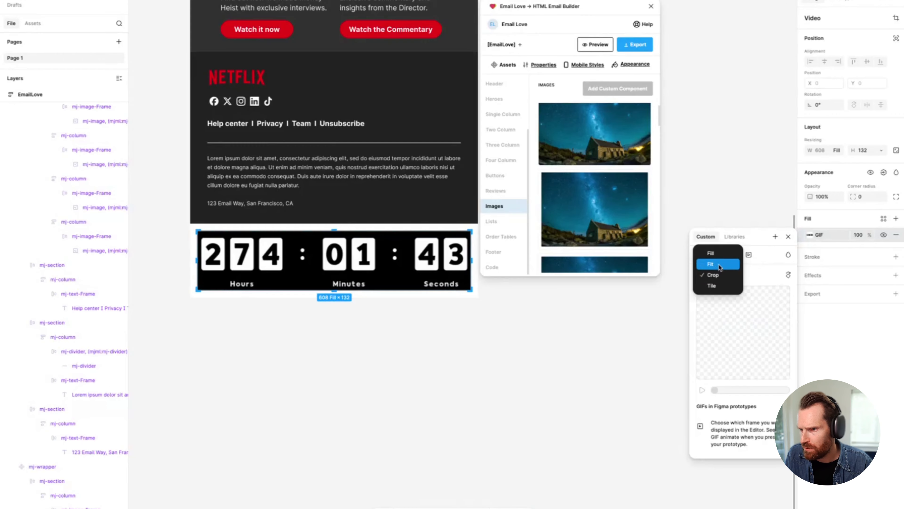
pyautogui.click(716, 257)
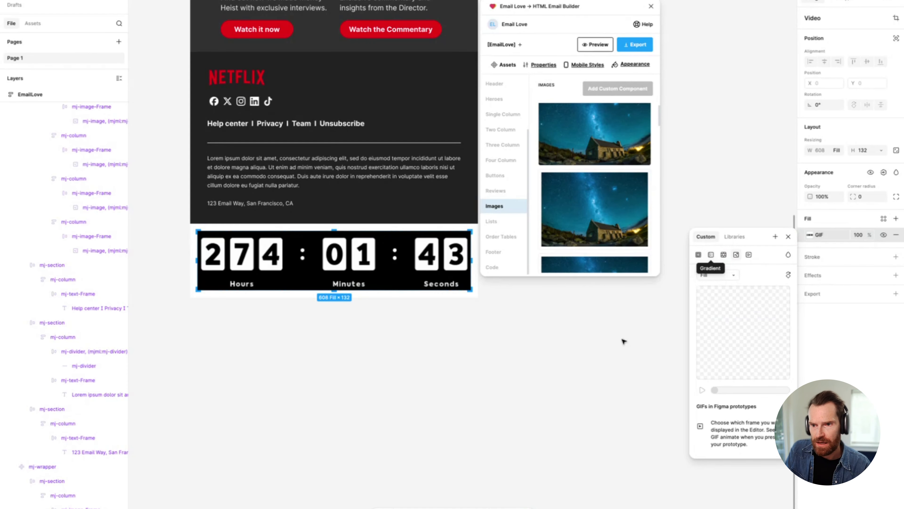
pyautogui.click(450, 367)
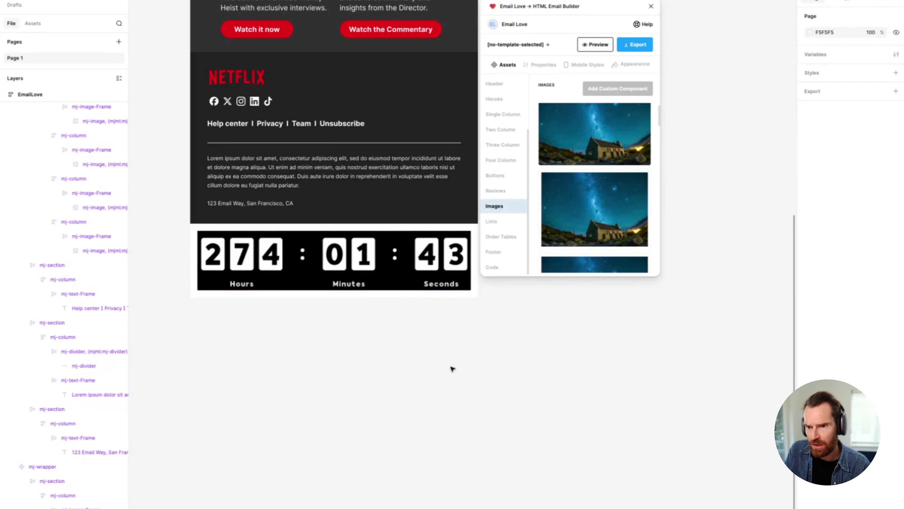
# Step: Set the horizontal padding of the mj-wrapper around the countdown timer to 120
pyautogui.click(333, 295)
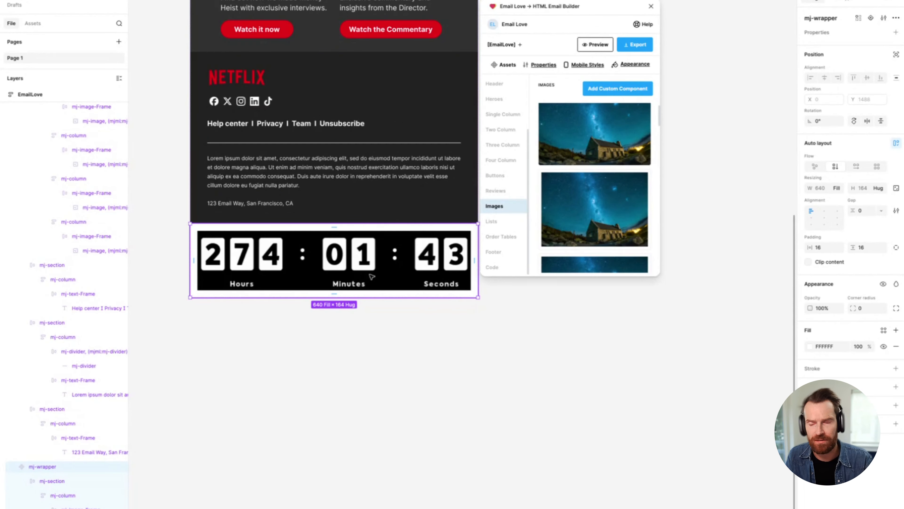
pyautogui.click(823, 248)
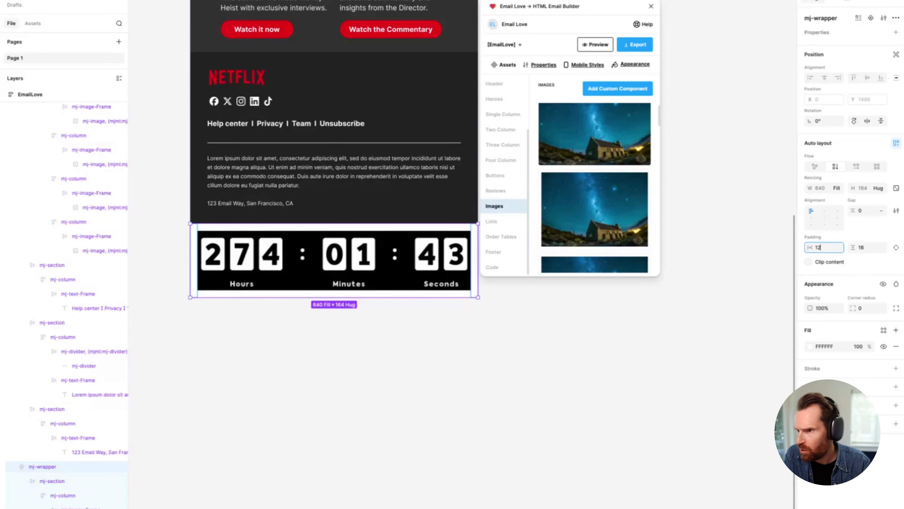
pyautogui.press('Return')
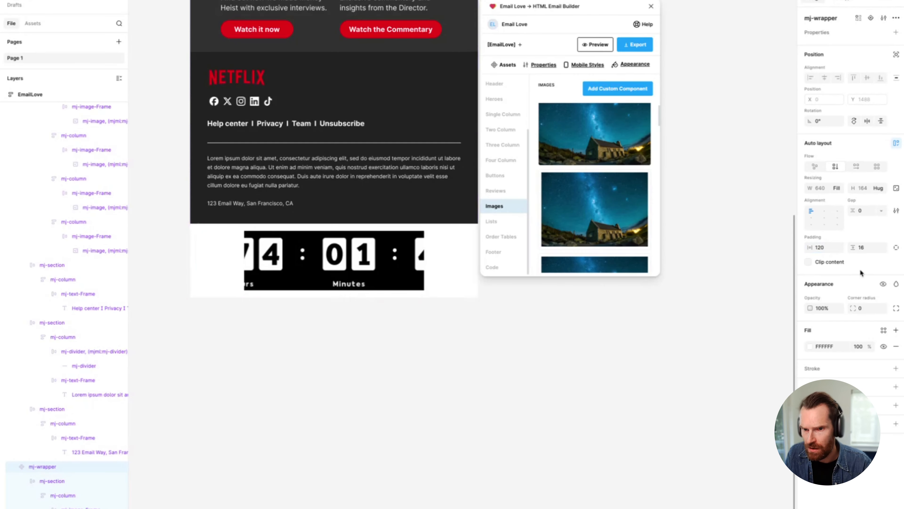
# Step: Set the countdown timer GIF's scaling to Fit and reduce the image's height to about 90
pyautogui.click(322, 266)
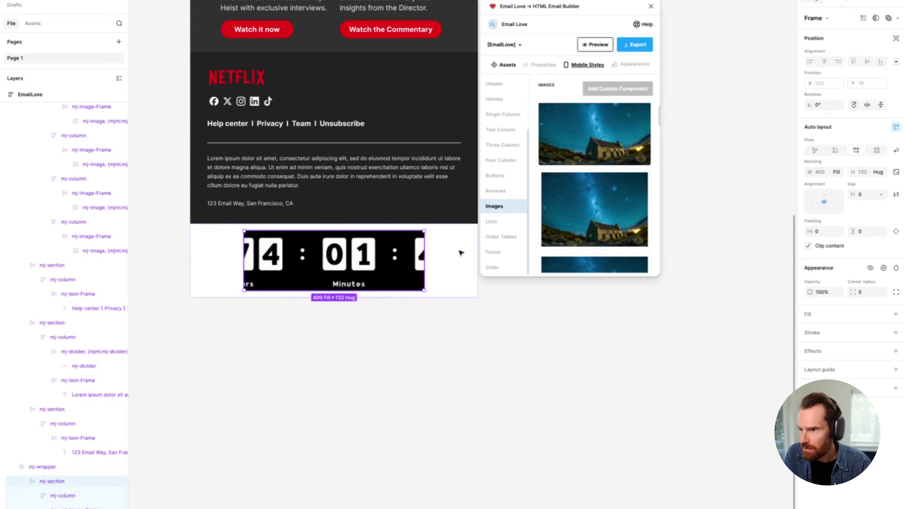
pyautogui.click(236, 260)
pyautogui.click(286, 243)
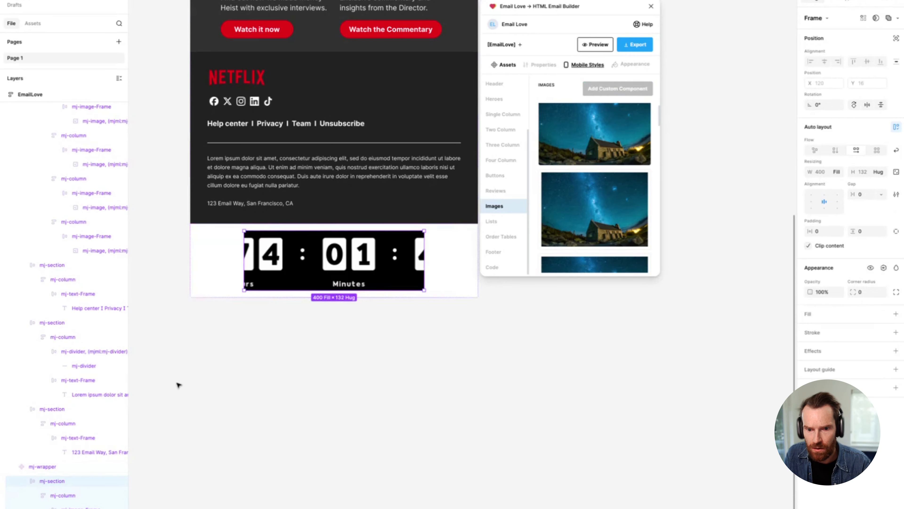
pyautogui.click(61, 496)
pyautogui.click(81, 508)
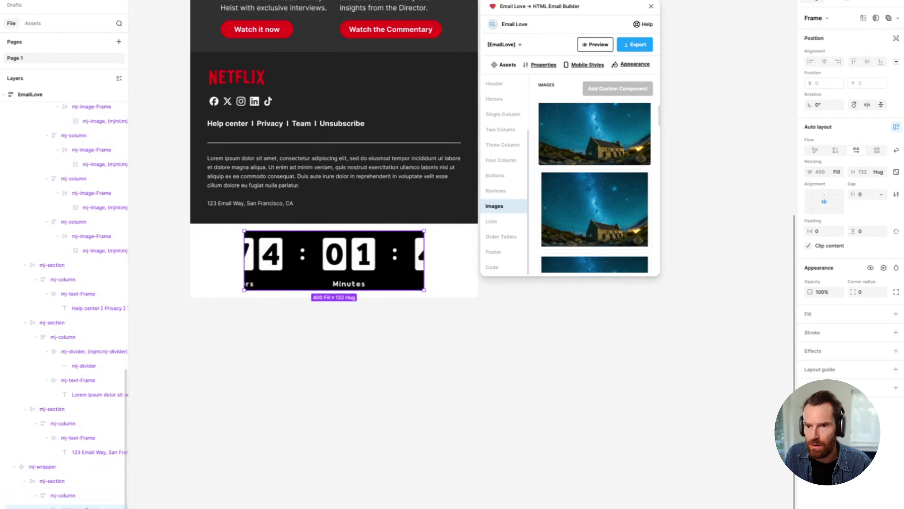
pyautogui.click(86, 508)
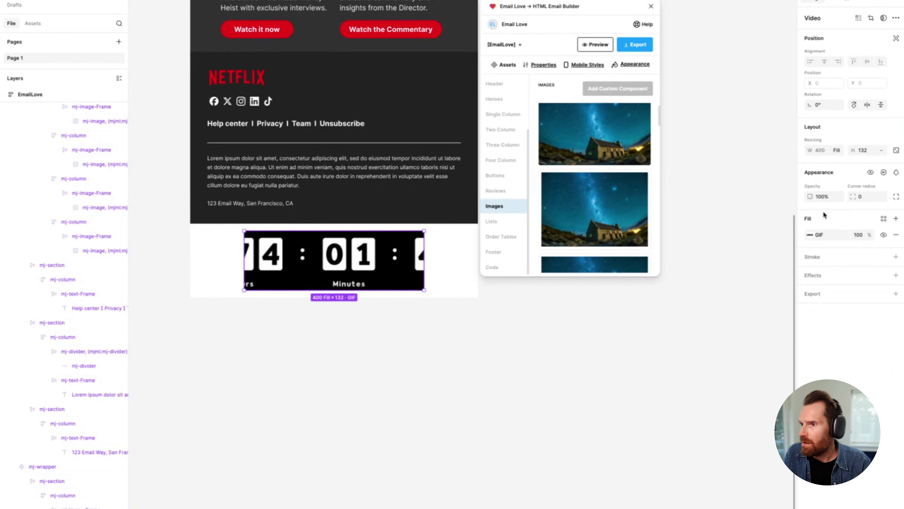
pyautogui.click(811, 234)
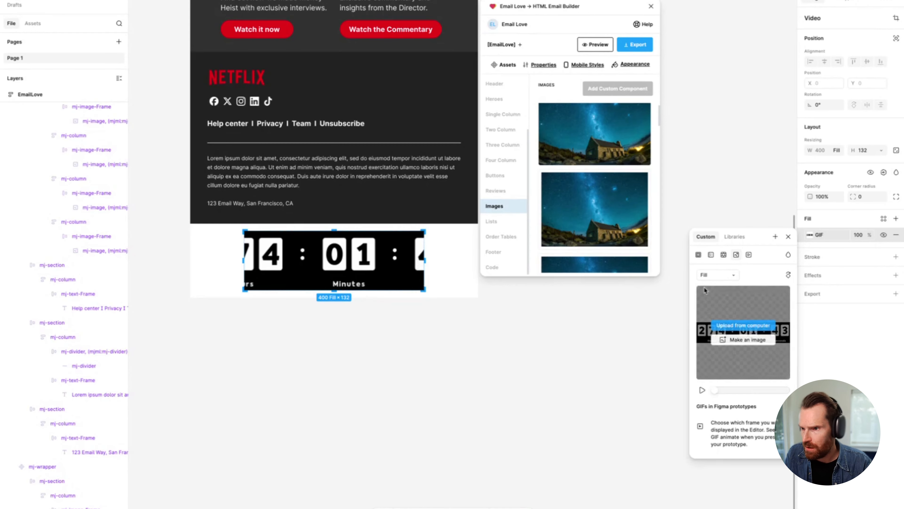
pyautogui.click(717, 274)
pyautogui.click(709, 283)
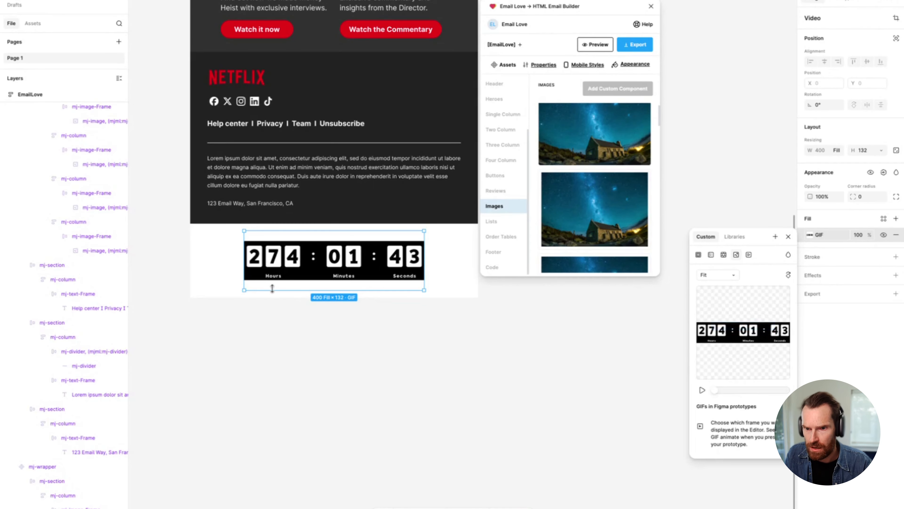
pyautogui.moveTo(272, 290); pyautogui.dragTo(271, 281)
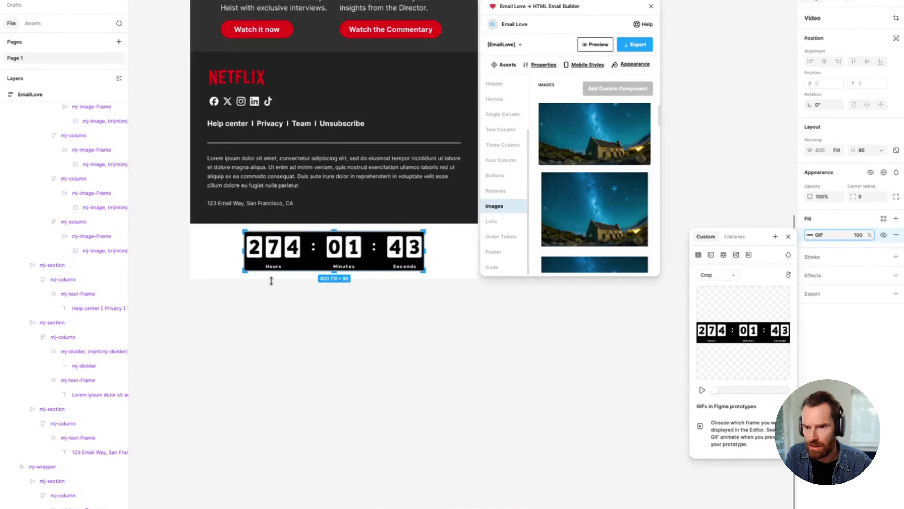
# Step: Trim the timer image's height to about 86, set its scaling mode to Fill and deselect it
pyautogui.click(708, 278)
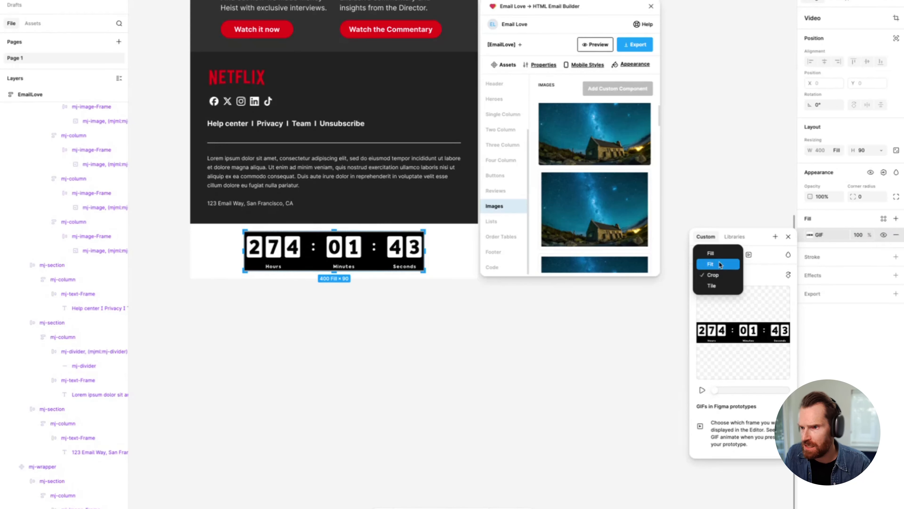
pyautogui.click(716, 253)
pyautogui.click(717, 272)
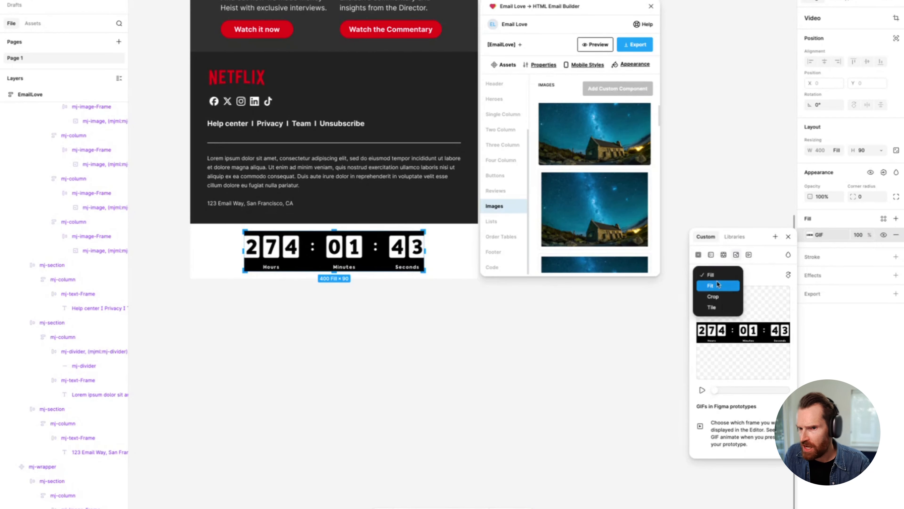
pyautogui.click(717, 287)
pyautogui.doubleClick(322, 271)
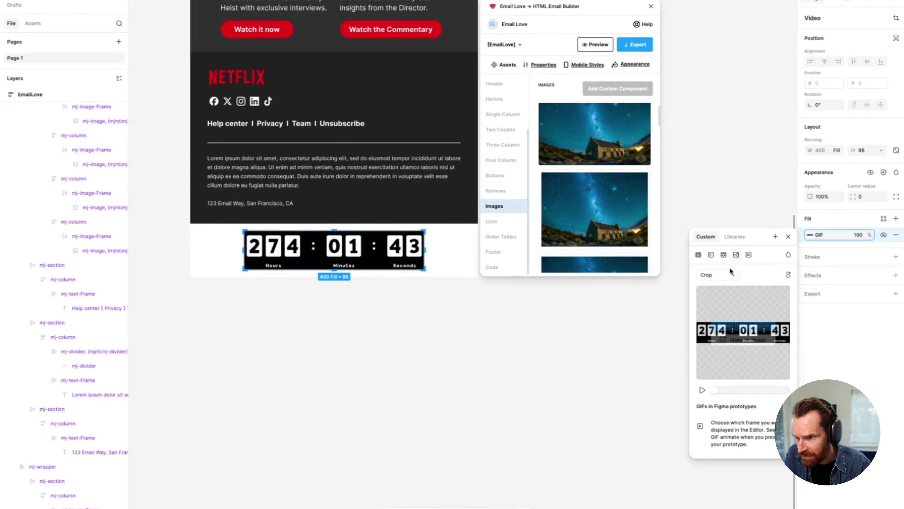
pyautogui.click(716, 274)
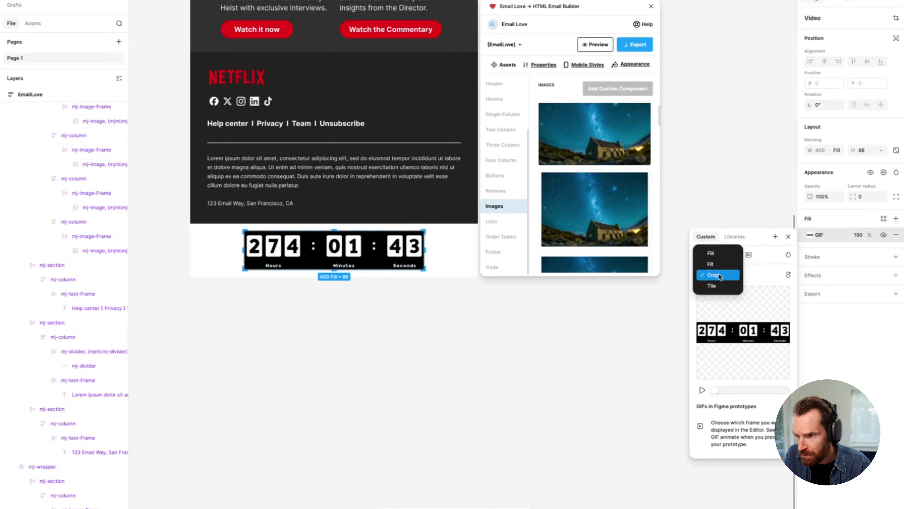
pyautogui.click(484, 303)
# Step: Inspect the padding of the mj-wrapper around the countdown timer
pyautogui.hscroll(1, 405, 276)
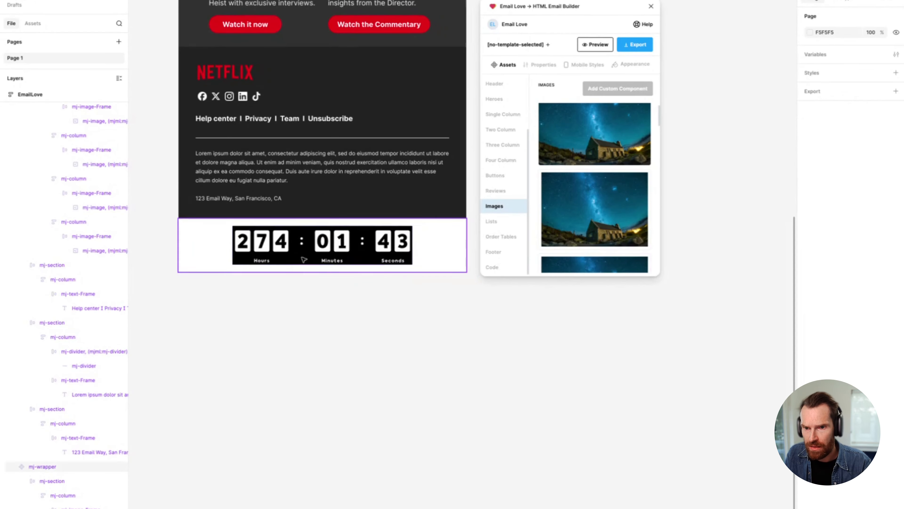
pyautogui.click(225, 236)
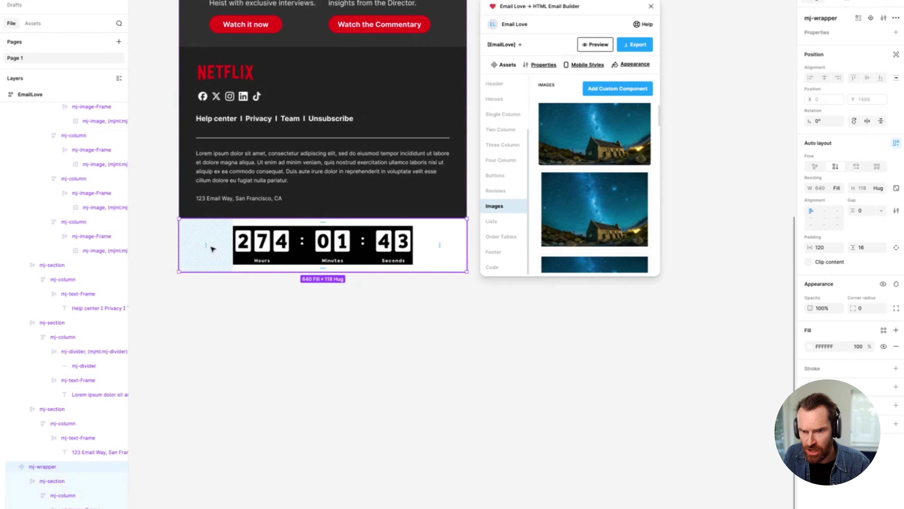
pyautogui.moveTo(207, 245)
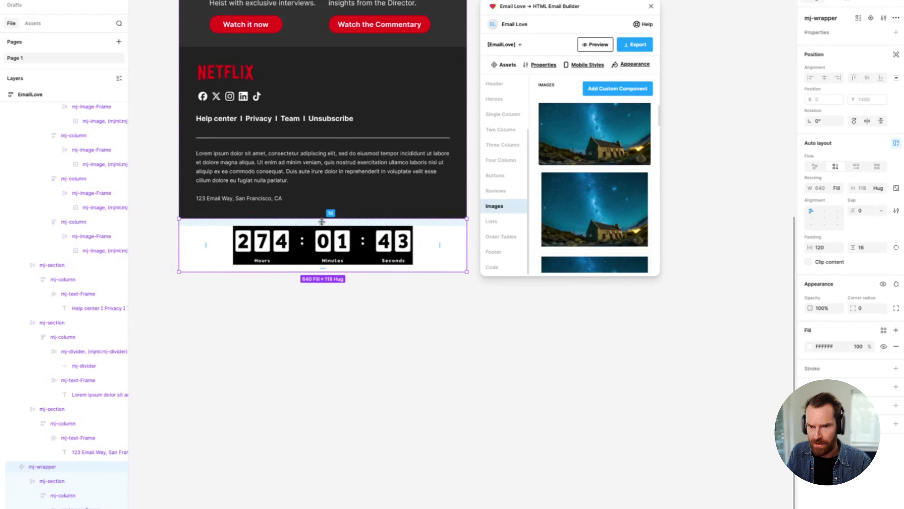
pyautogui.click(298, 312)
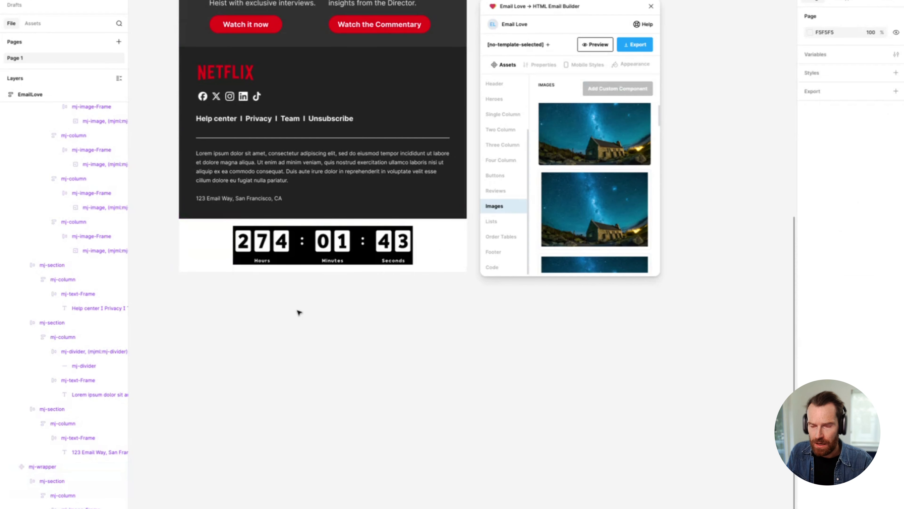
# Step: Change the fill of the timer's mj-wrapper to black (000000), matching the hero section's background
pyautogui.click(202, 250)
pyautogui.click(810, 346)
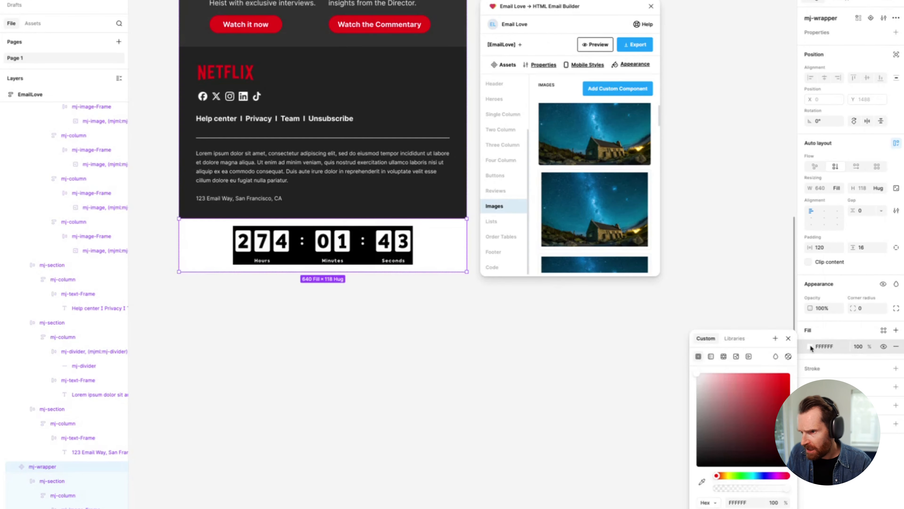
pyautogui.scroll(9, 150, 192)
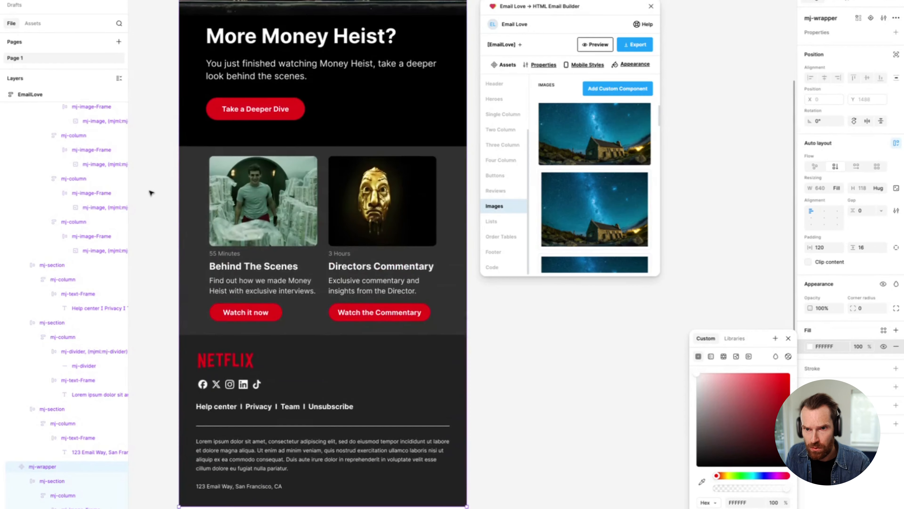
pyautogui.click(379, 138)
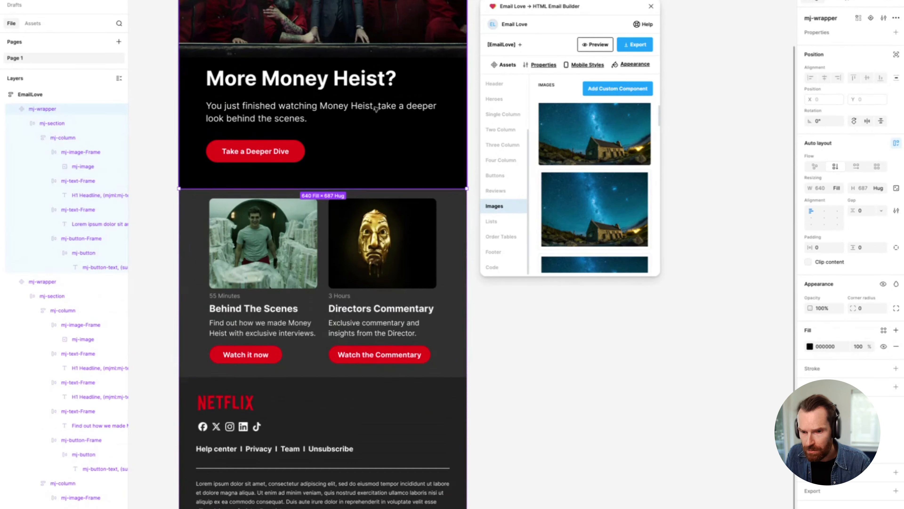
pyautogui.scroll(-8, 323, 383)
pyautogui.click(452, 294)
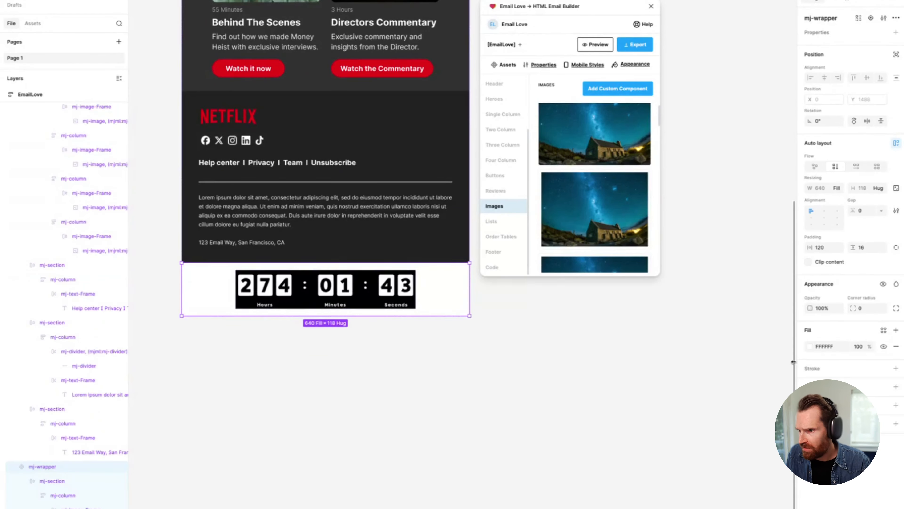
pyautogui.click(810, 346)
pyautogui.moveTo(749, 403); pyautogui.dragTo(684, 486)
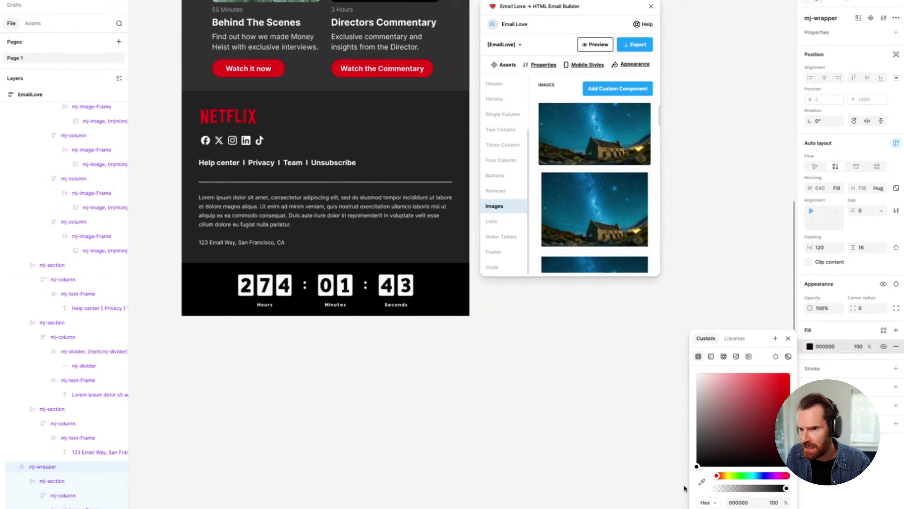
pyautogui.click(434, 365)
# Step: Move the timer's mj-wrapper up between the "More Money Heist?" hero section and the two-column section
pyautogui.click(438, 286)
pyautogui.moveTo(438, 285); pyautogui.dragTo(435, 21)
pyautogui.scroll(5, 440, 123)
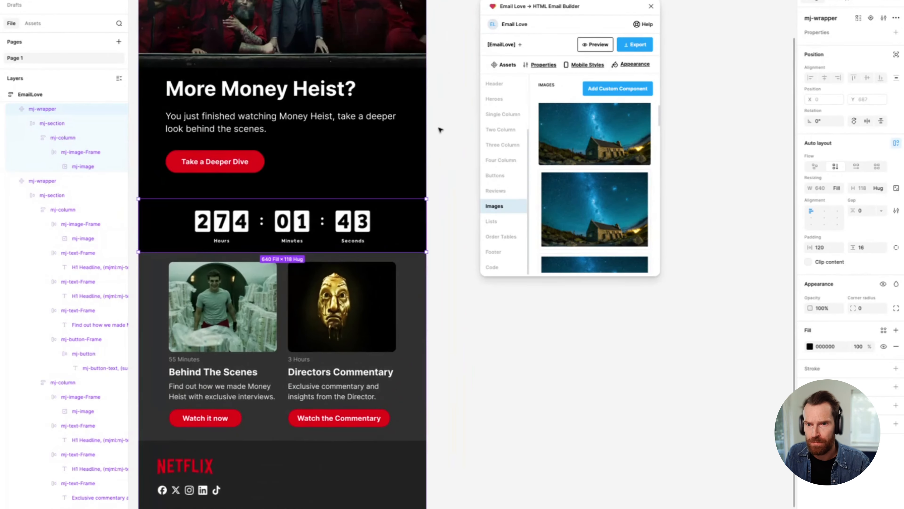
# Step: Set the bottom padding of the mj-button-Frame around "Take a Deeper Dive" to 15
pyautogui.click(294, 163)
pyautogui.keyDown('ctrl'); pyautogui.click(298, 177); pyautogui.keyUp('ctrl')
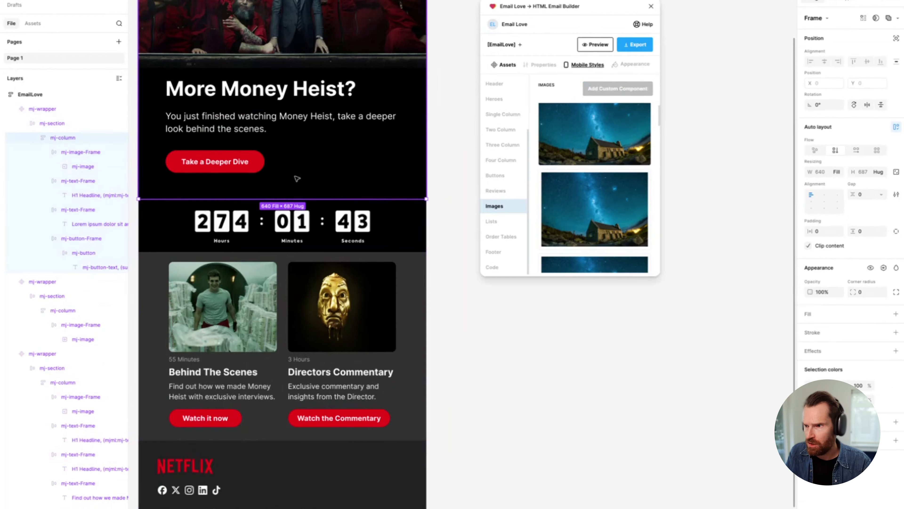
pyautogui.click(870, 247)
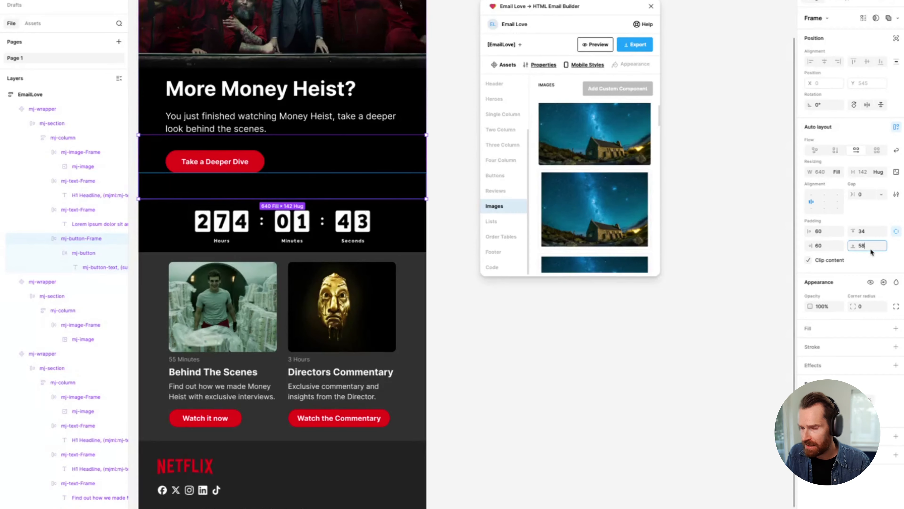
pyautogui.write('15')
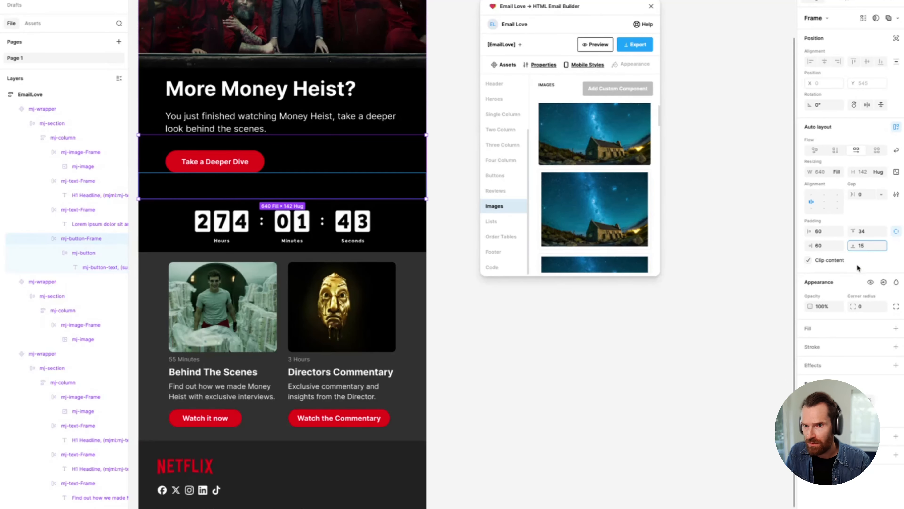
pyautogui.press('Return')
pyautogui.click(612, 333)
# Step: Enable mobile padding for the timer's mj-wrapper and set it to 33 on the left and 30 on the right
pyautogui.hscroll(-1, 438, 322)
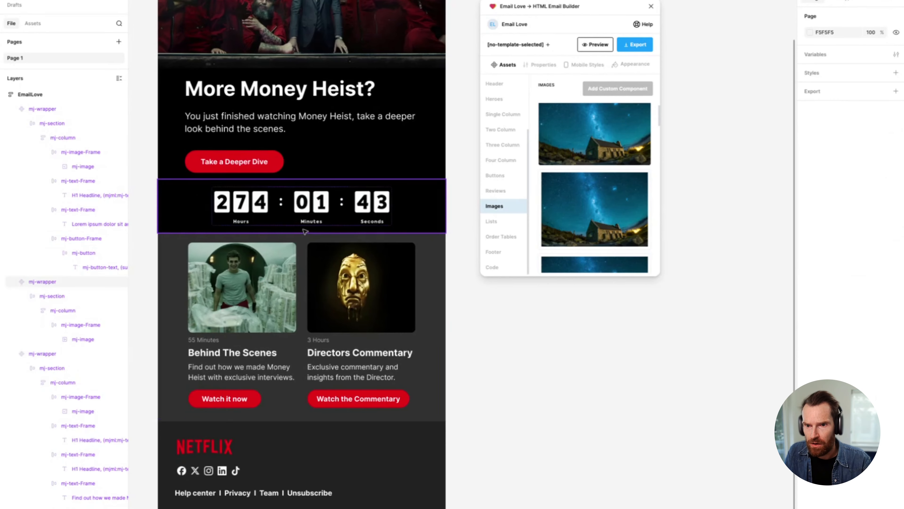
pyautogui.click(272, 202)
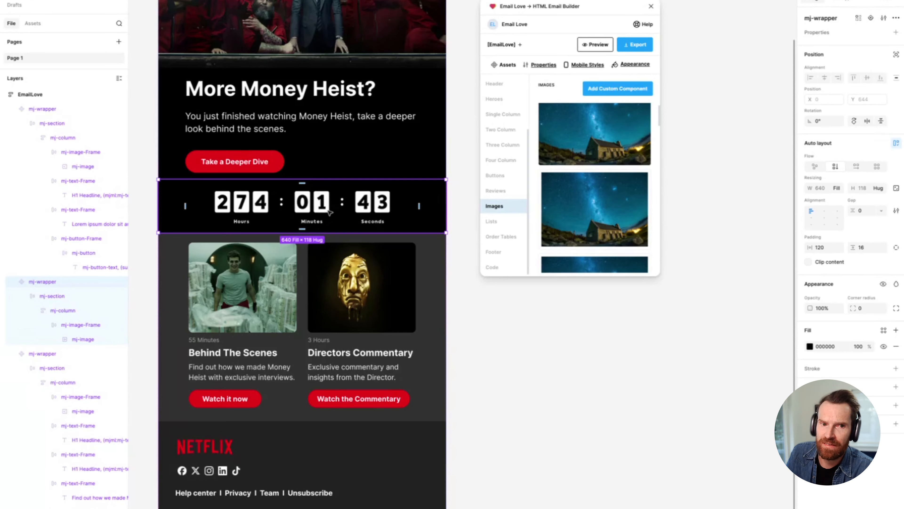
pyautogui.click(586, 66)
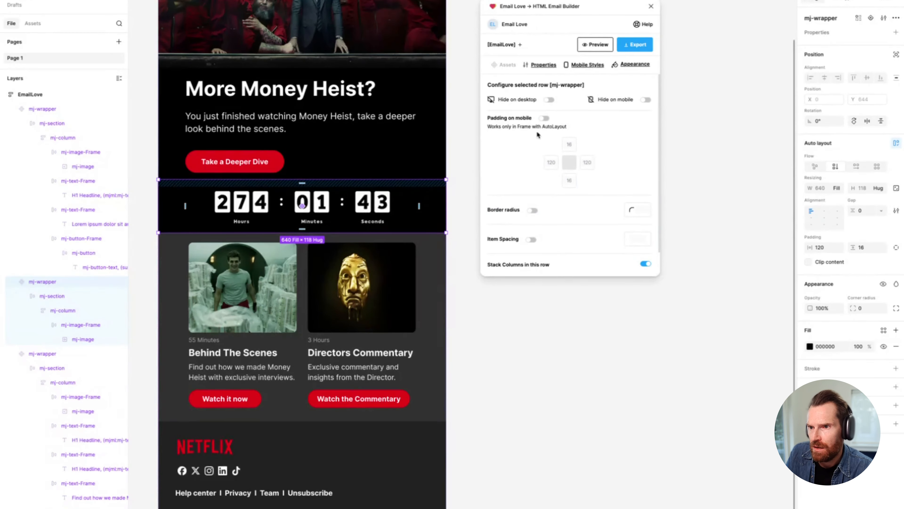
pyautogui.click(543, 118)
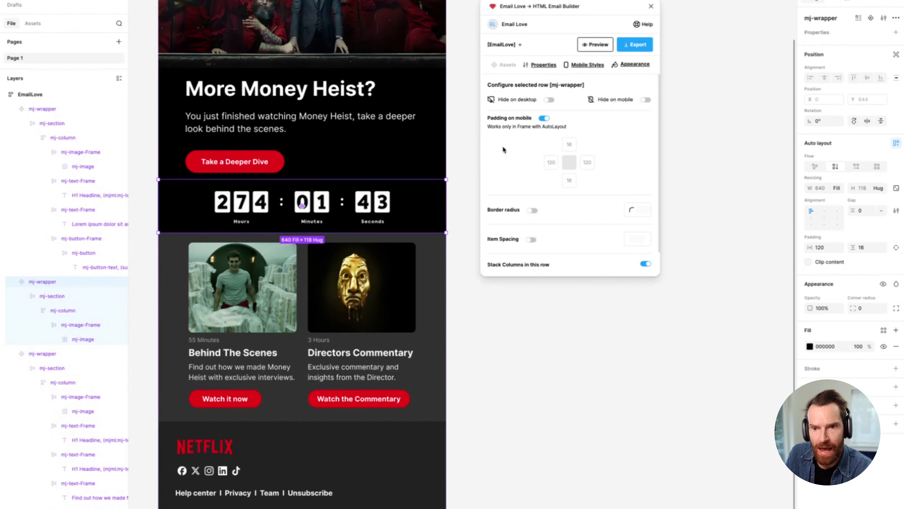
pyautogui.doubleClick(551, 162)
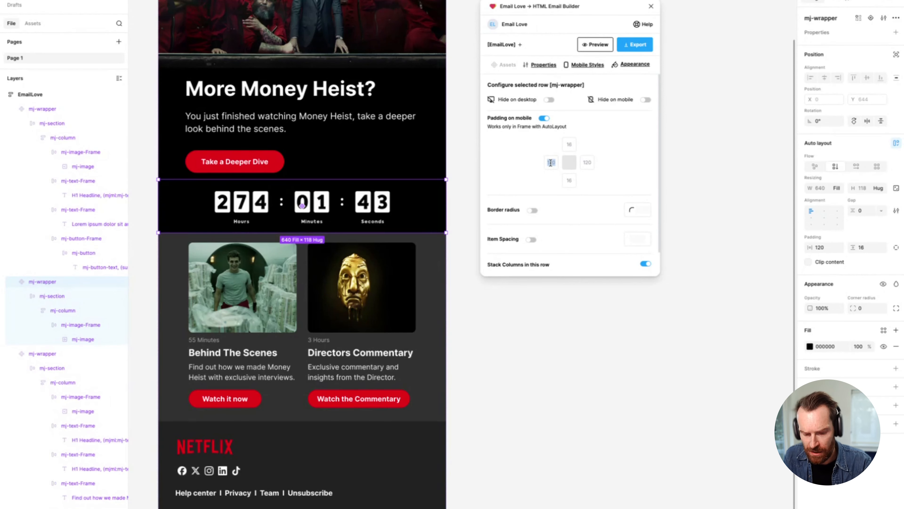
pyautogui.write('33')
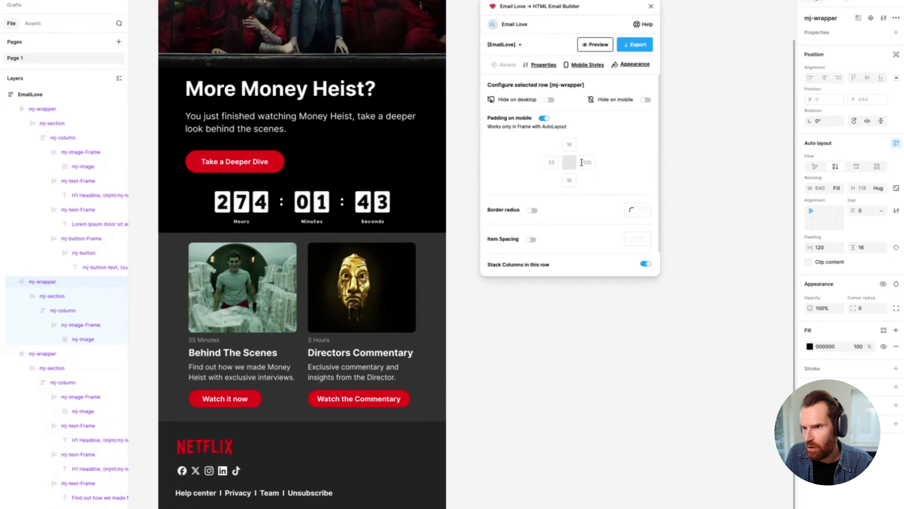
pyautogui.doubleClick(587, 162)
pyautogui.write('30')
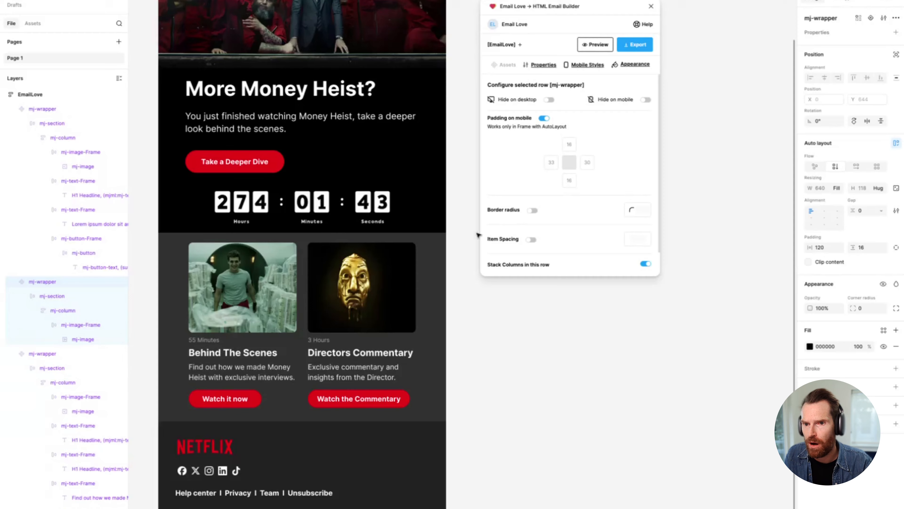
# Step: Preview the whole EmailLove template in the plugin and examine the countdown timer in the desktop view
pyautogui.scroll(5, 302, 357)
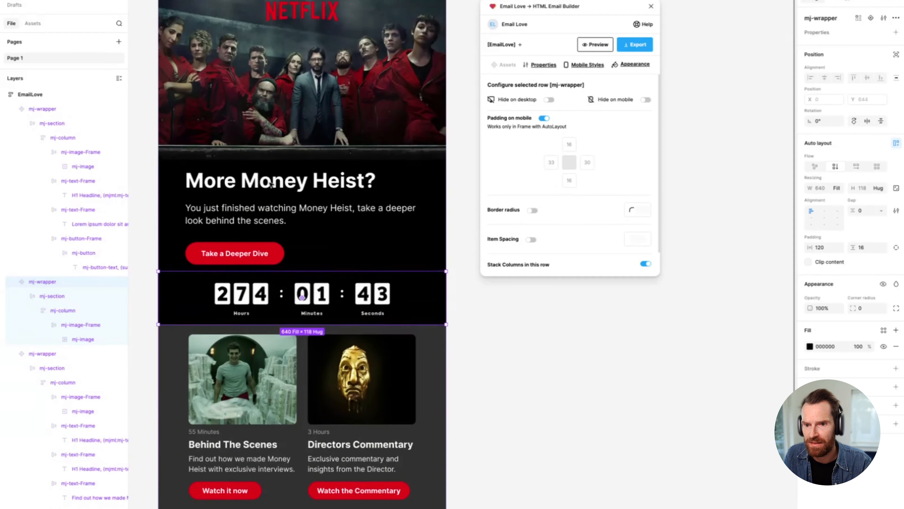
pyautogui.click(172, 66)
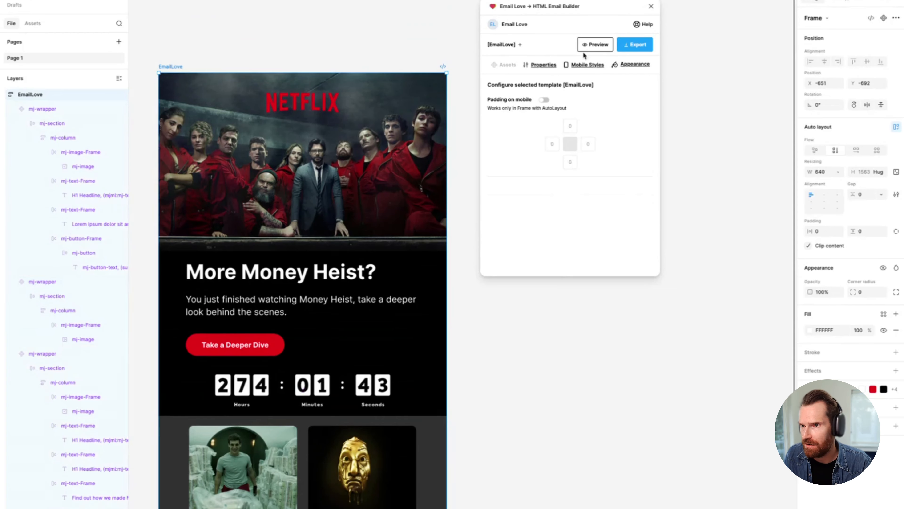
pyautogui.click(598, 46)
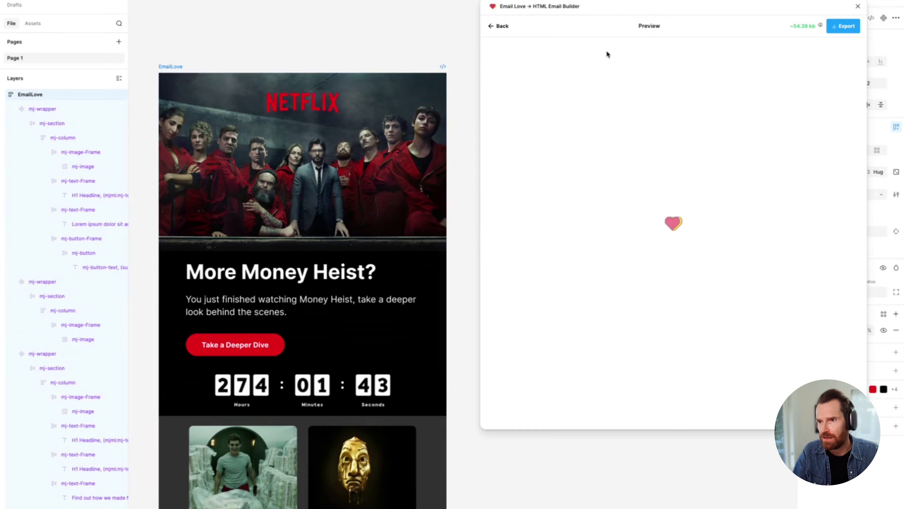
pyautogui.scroll(-5, 659, 214)
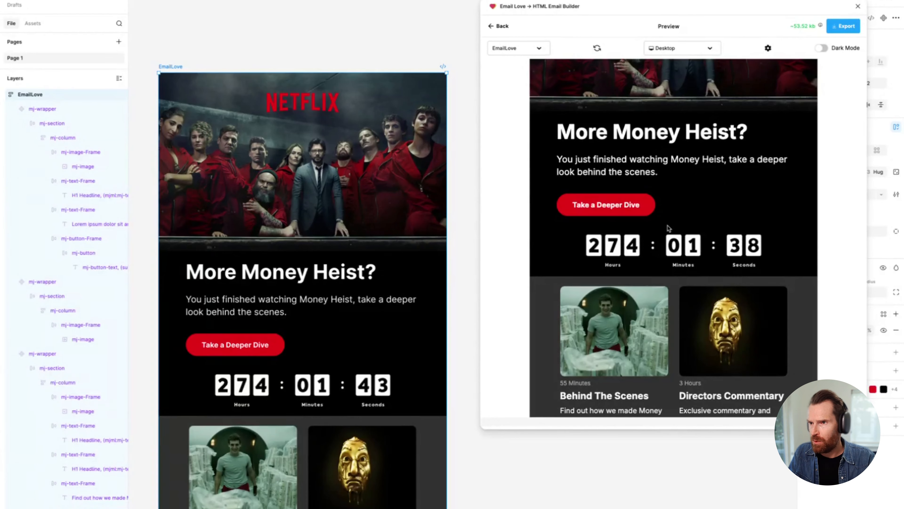
# Step: Switch the email preview to iPhone 14 Pro Max, examine the hero and countdown timer's mobile layout, and leave the preview
pyautogui.click(711, 47)
pyautogui.click(688, 80)
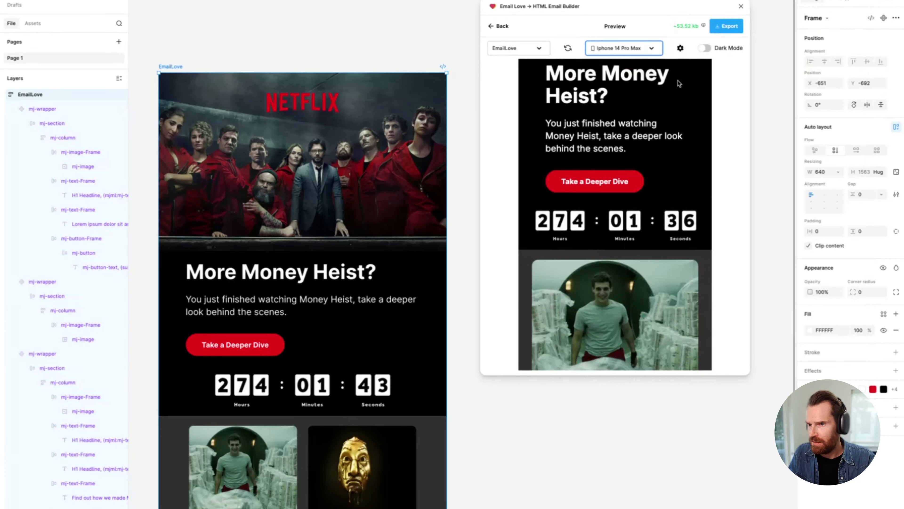
pyautogui.scroll(5, 615, 203)
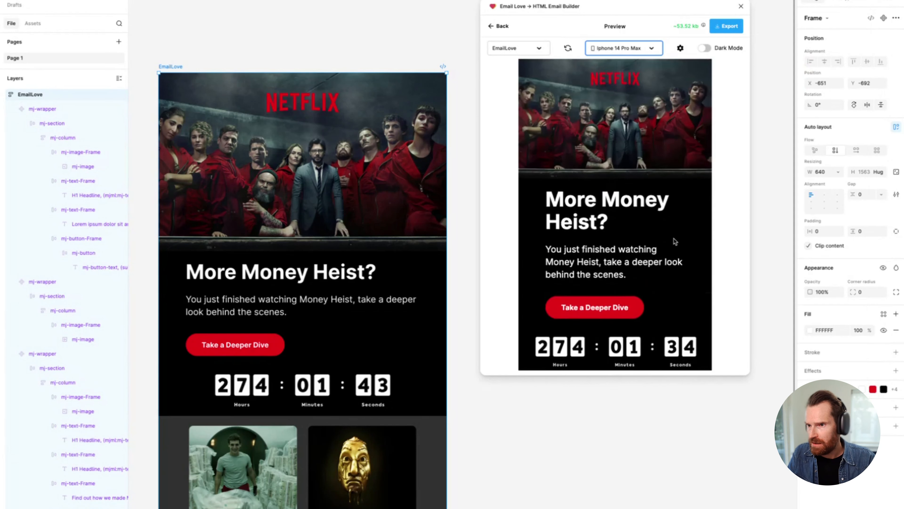
pyautogui.scroll(-5, 674, 241)
pyautogui.scroll(-2, 675, 241)
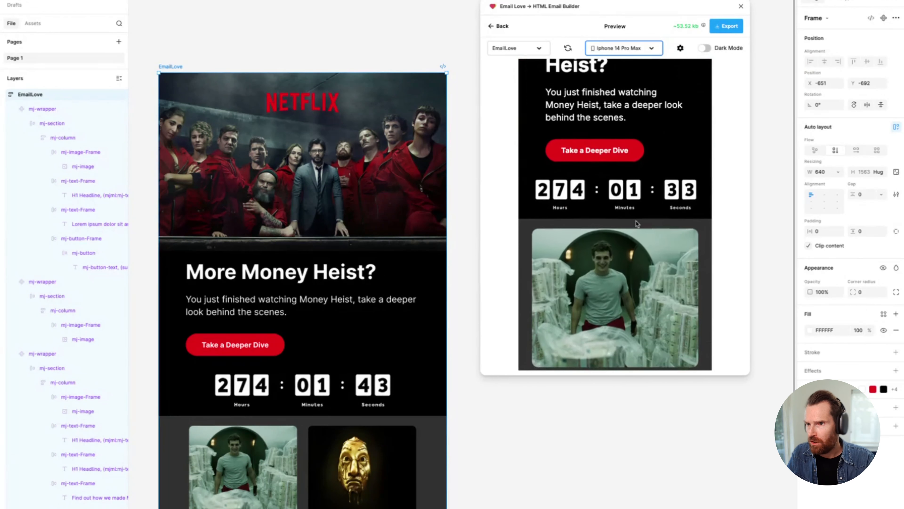
pyautogui.click(498, 25)
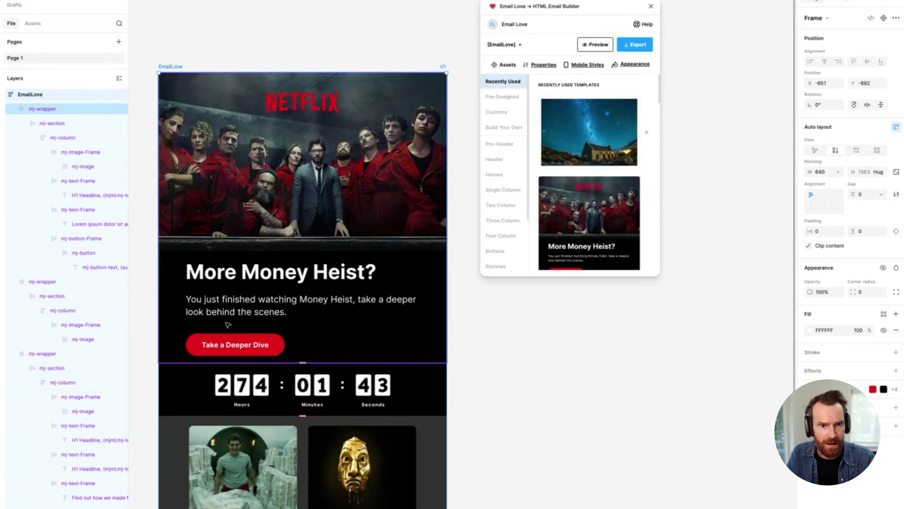
pyautogui.click(302, 391)
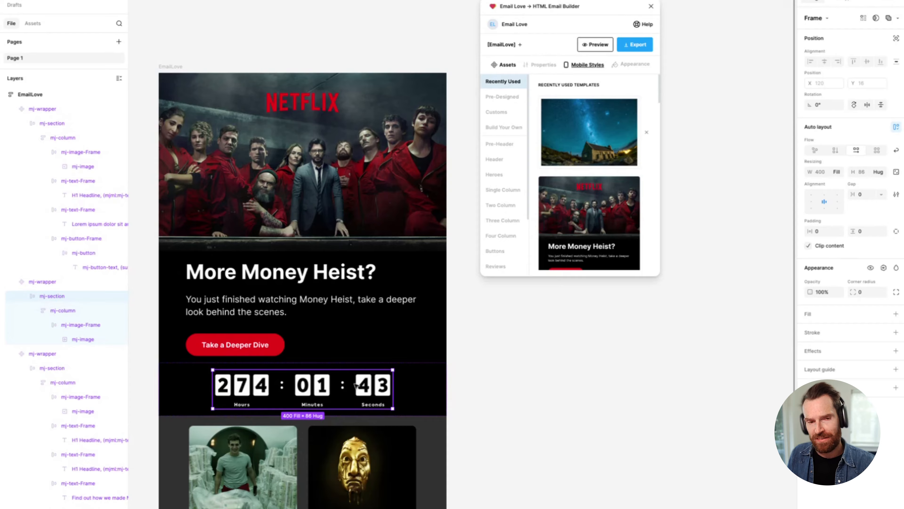
pyautogui.click(310, 388)
pyautogui.click(311, 388)
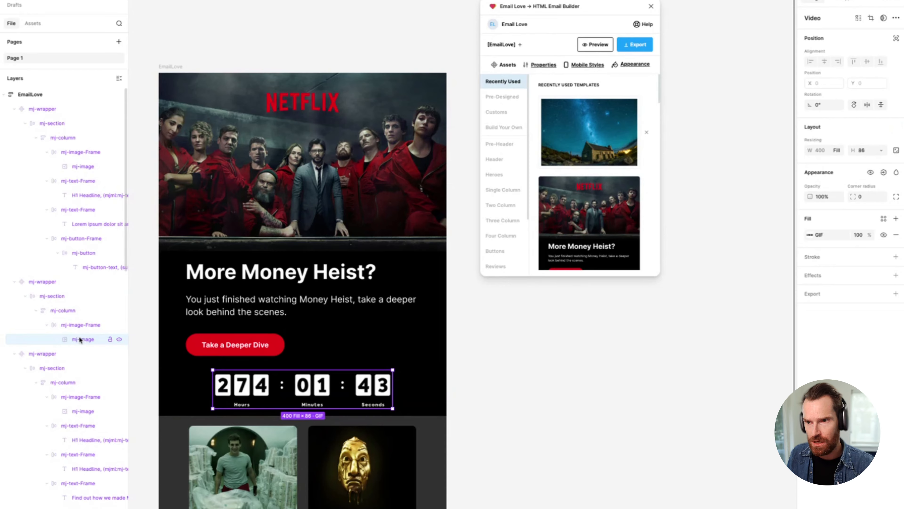
pyautogui.click(540, 67)
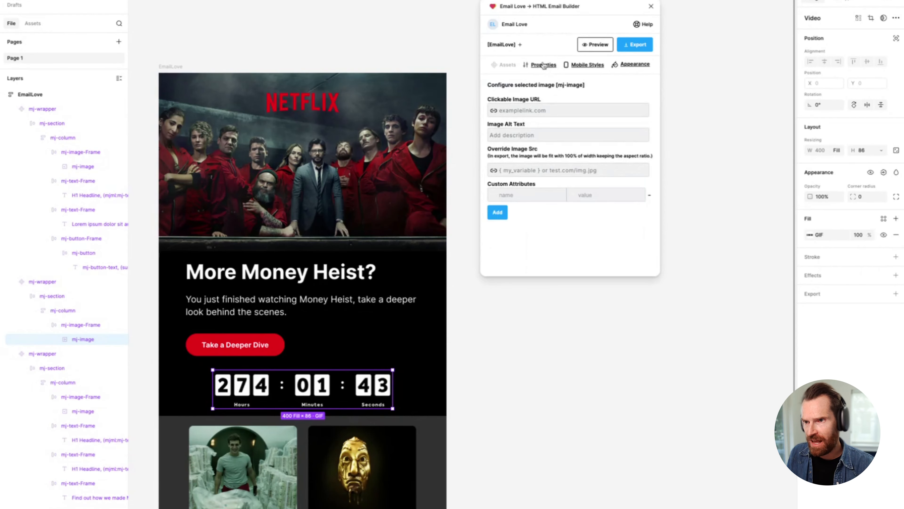
pyautogui.click(539, 168)
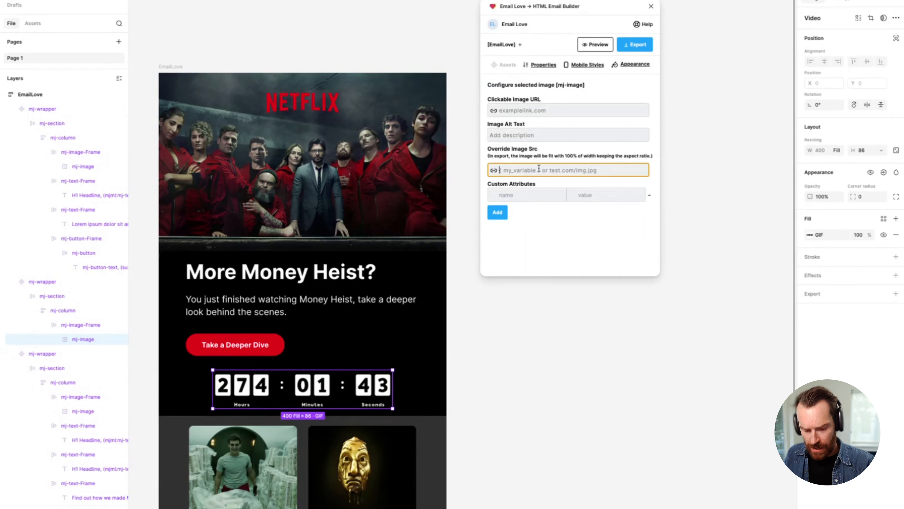
pyautogui.write('https://img1.niftyimages.com/cmwh/7nu7/vykf')
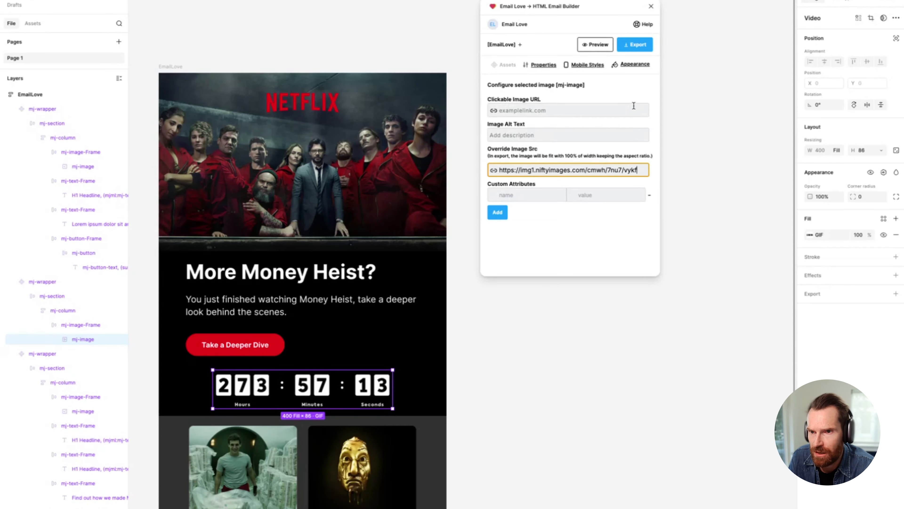
# Step: Preview the whole EmailLove template and examine the countdown timer loaded from the overridden source in the desktop view
pyautogui.click(167, 68)
pyautogui.click(592, 45)
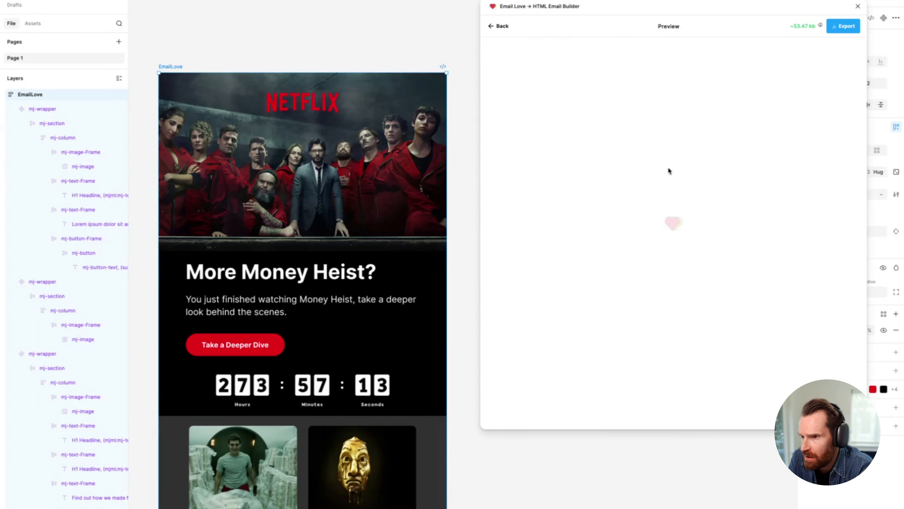
pyautogui.scroll(-5, 645, 181)
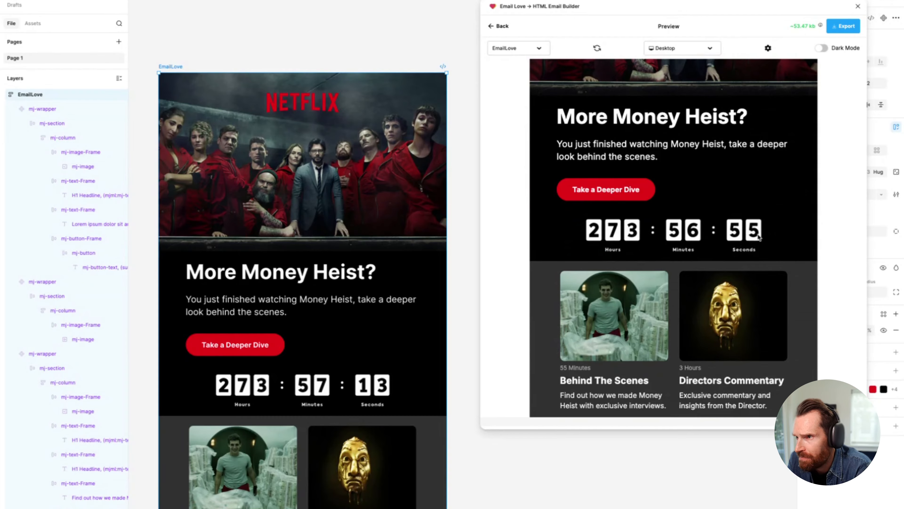
pyautogui.scroll(5, 759, 238)
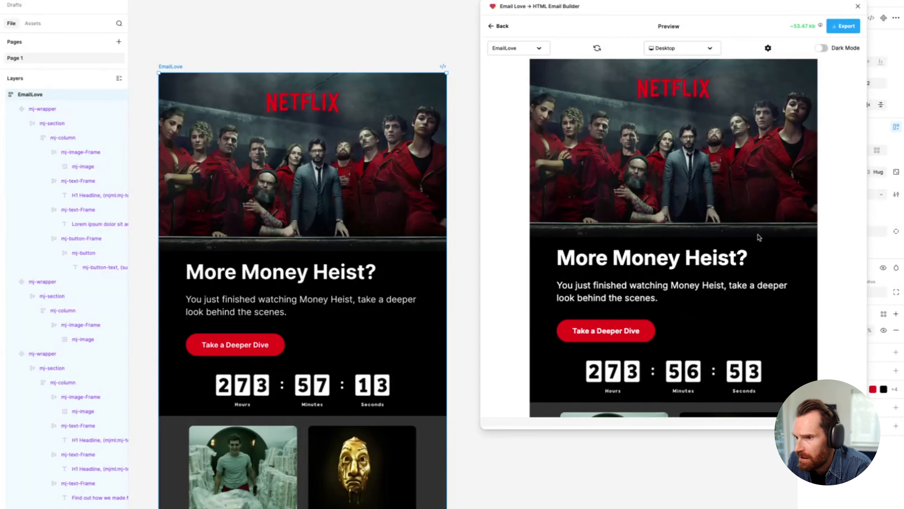
# Step: Review the plugin's export formats and email platforms for the EmailLove template, then return to the template assets without exporting
pyautogui.click(846, 26)
pyautogui.click(607, 62)
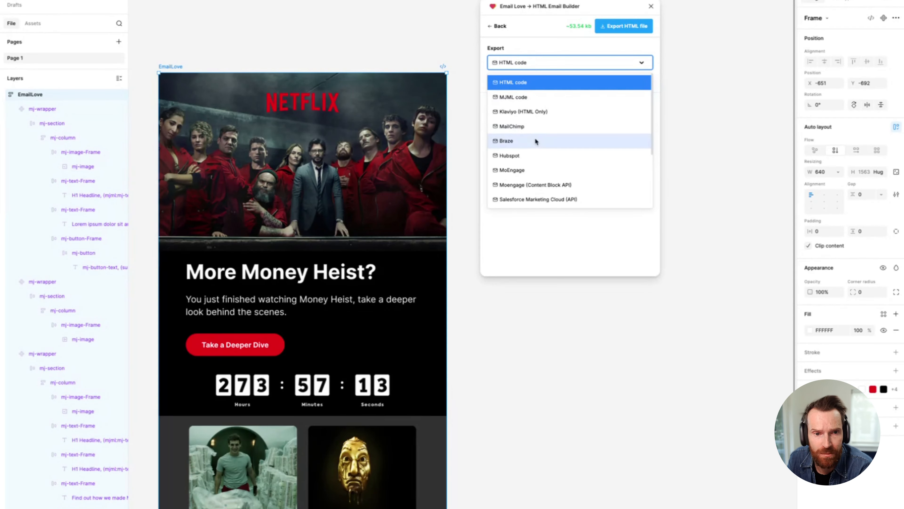
pyautogui.scroll(-3, 541, 129)
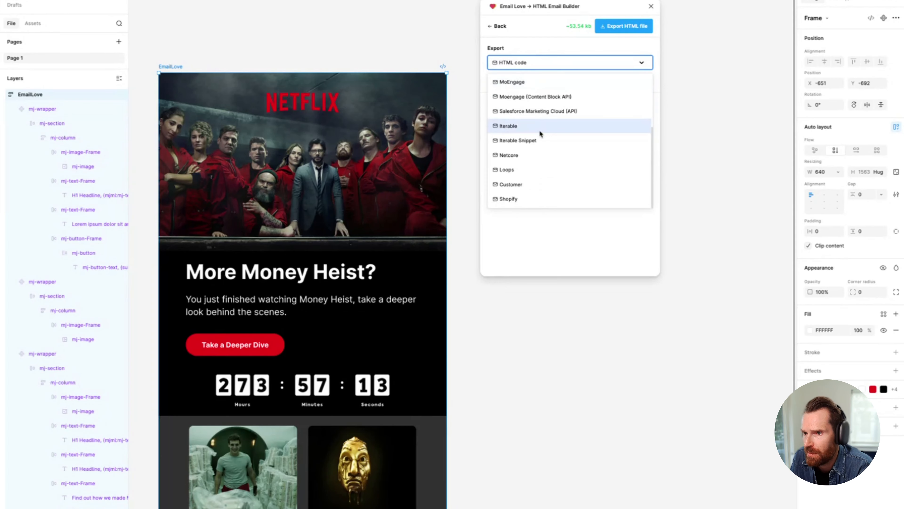
pyautogui.scroll(3, 540, 133)
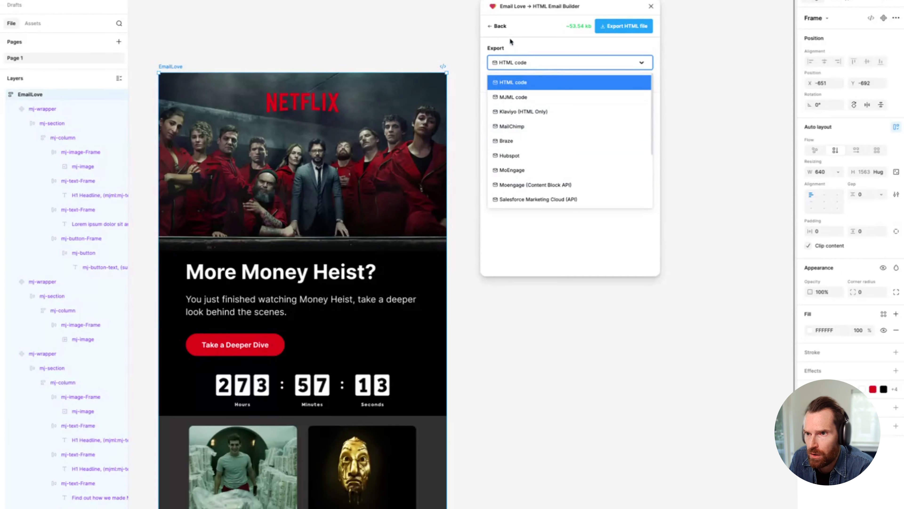
pyautogui.click(497, 26)
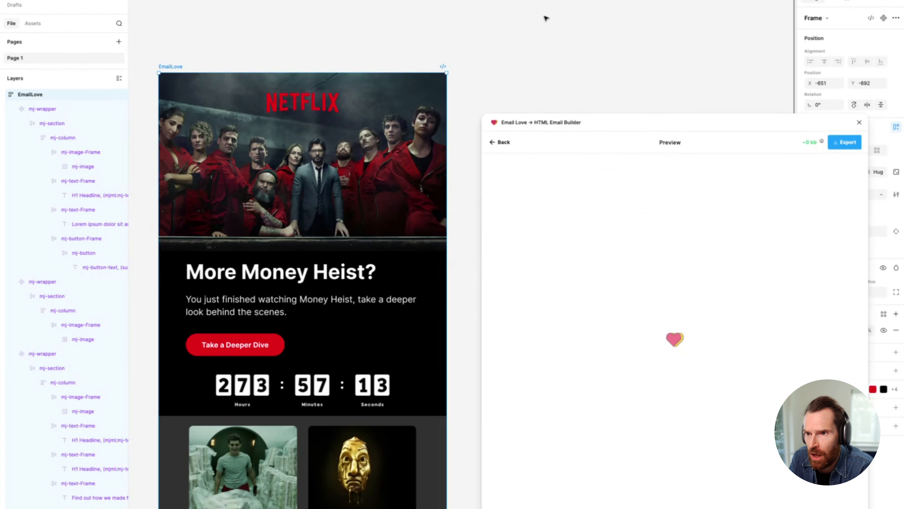
pyautogui.click(497, 142)
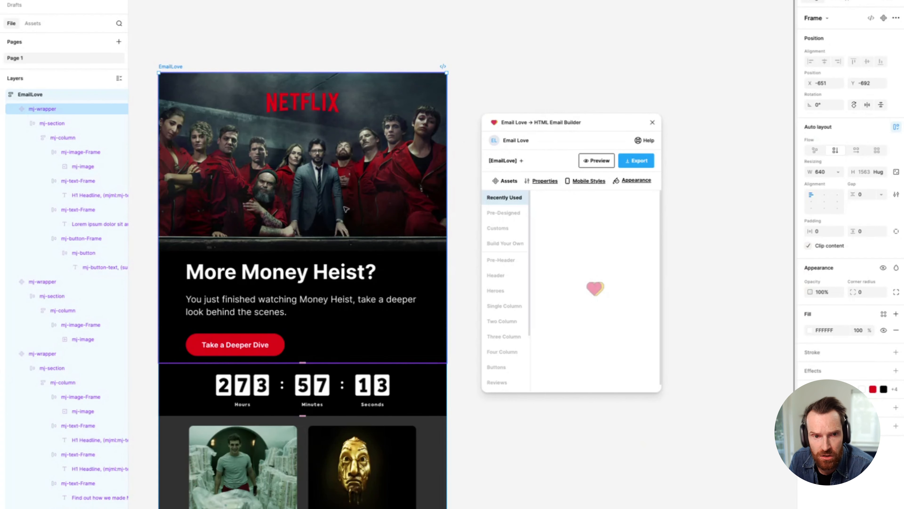
pyautogui.scroll(-2, 347, 209)
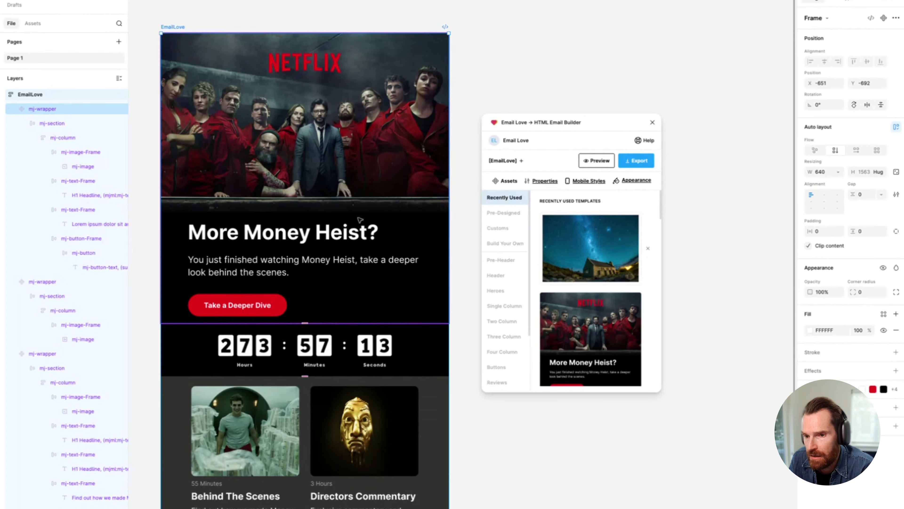